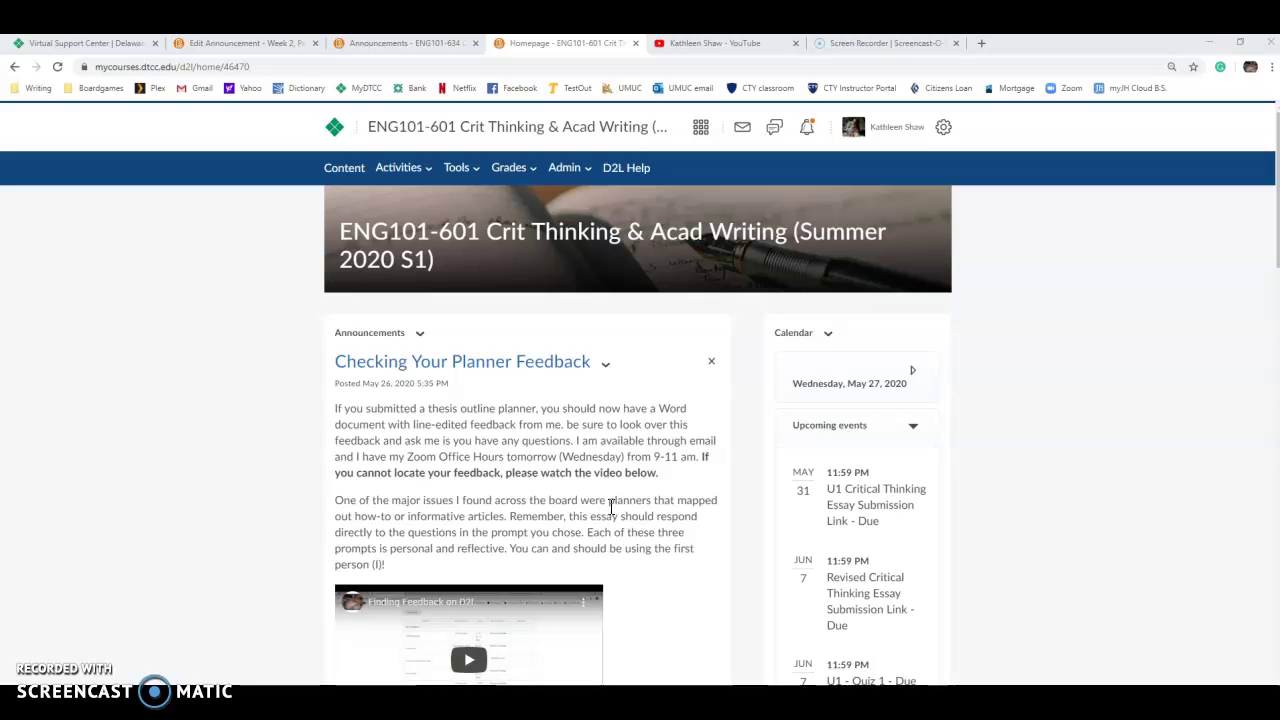
- Go to the ENG101-601 course Content and open the Smarthinking module
{"action": "left_click", "coordinate": [359, 166]}
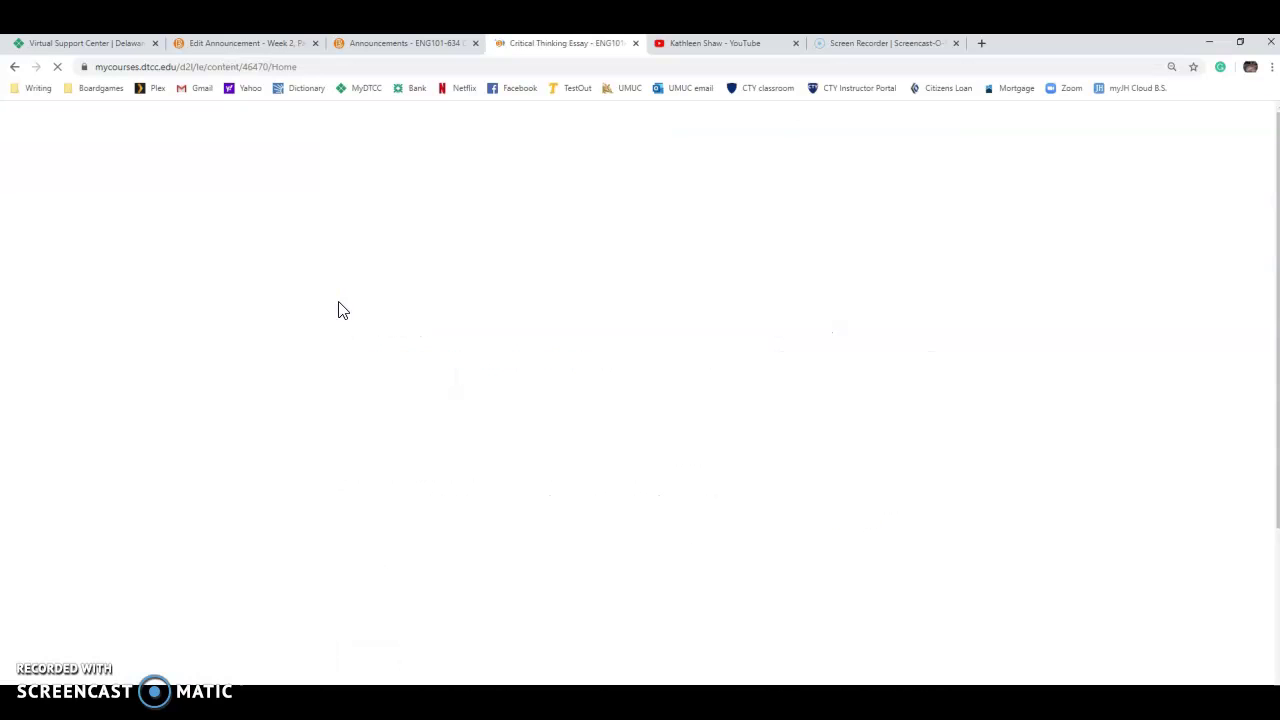
{"action": "scroll", "coordinate": [500, 323], "scroll_direction": "down", "scroll_amount": 3}
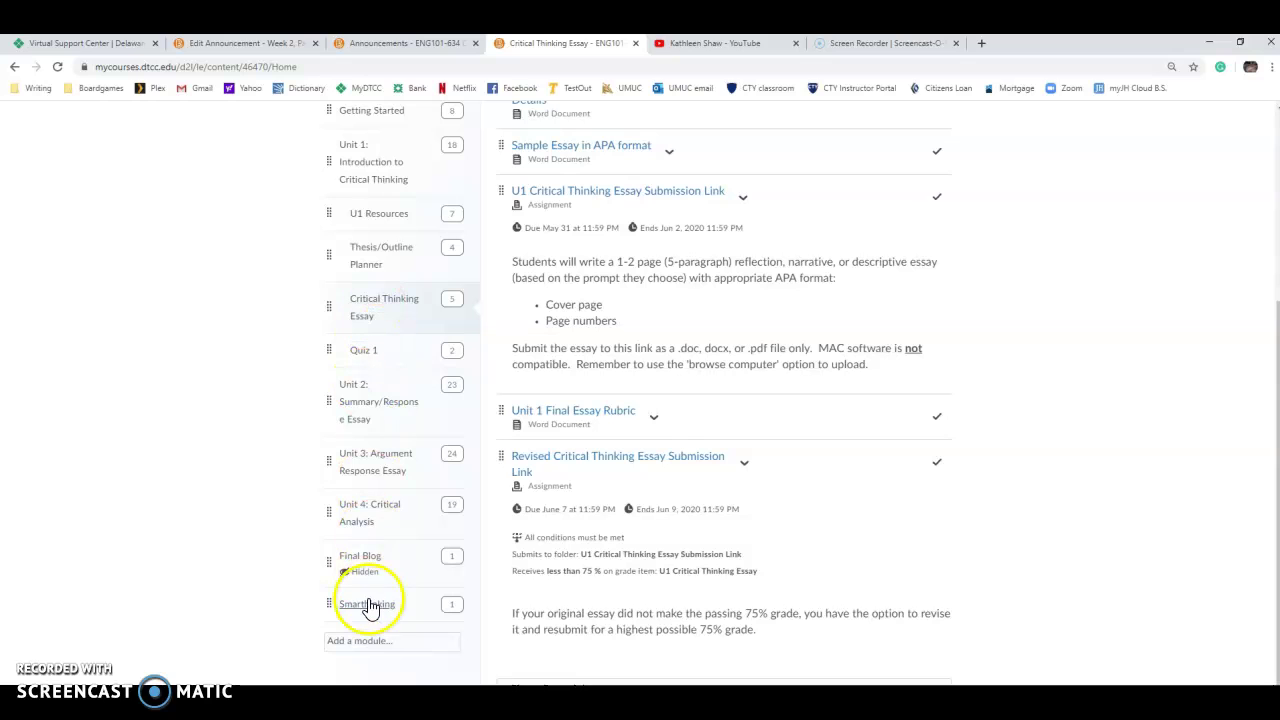
{"action": "left_click", "coordinate": [367, 606]}
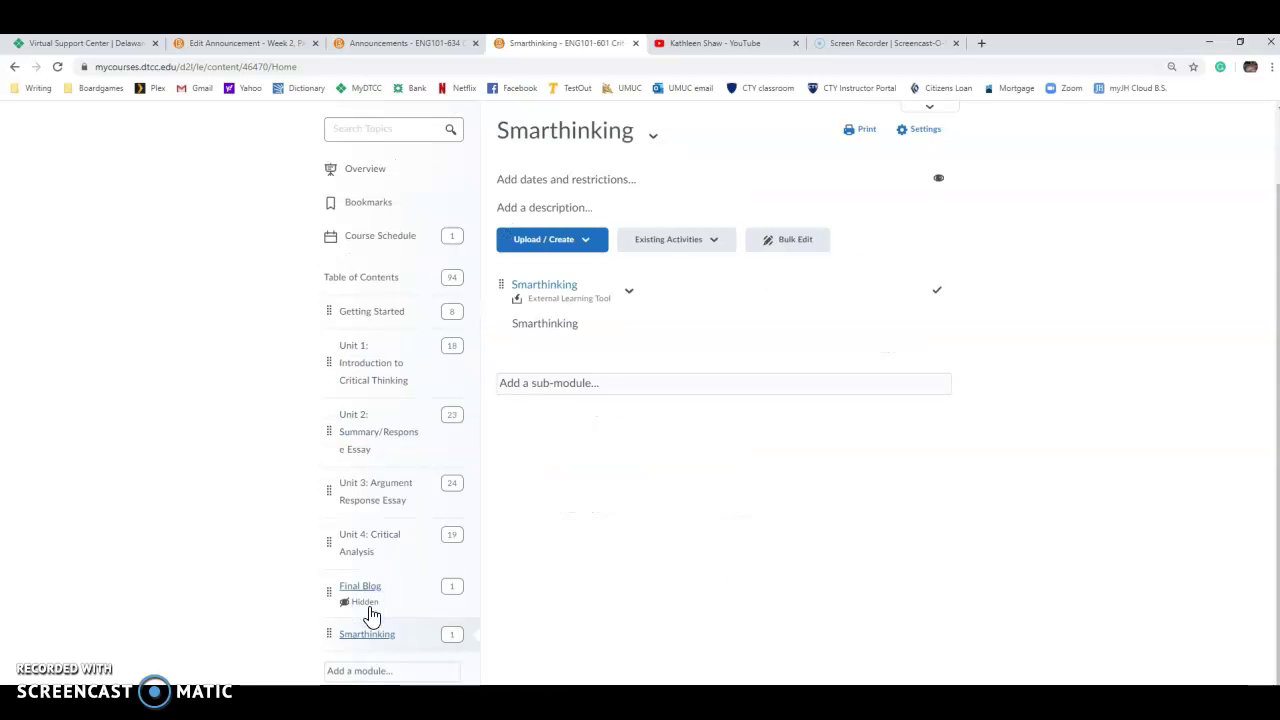
- Launch Smarthinking, log in as a student, and choose Ask Me Later on the Token ID prompt
{"action": "left_click", "coordinate": [558, 292]}
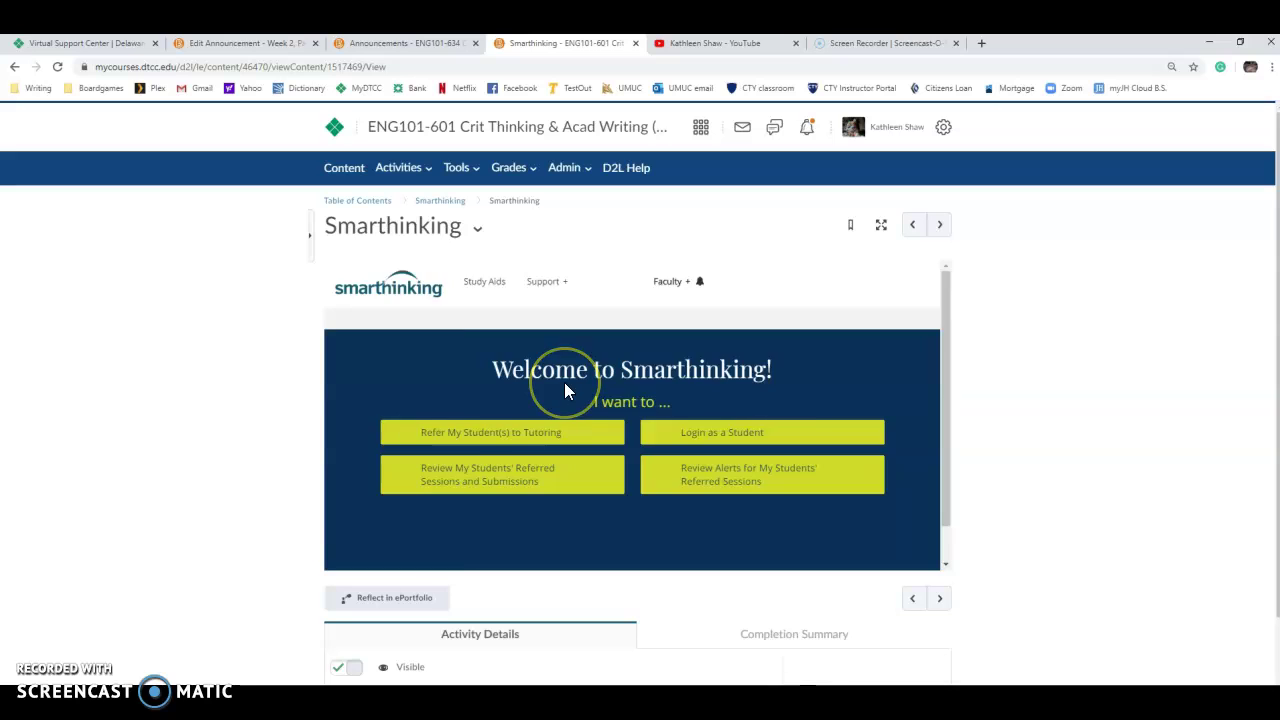
{"action": "left_click", "coordinate": [700, 434]}
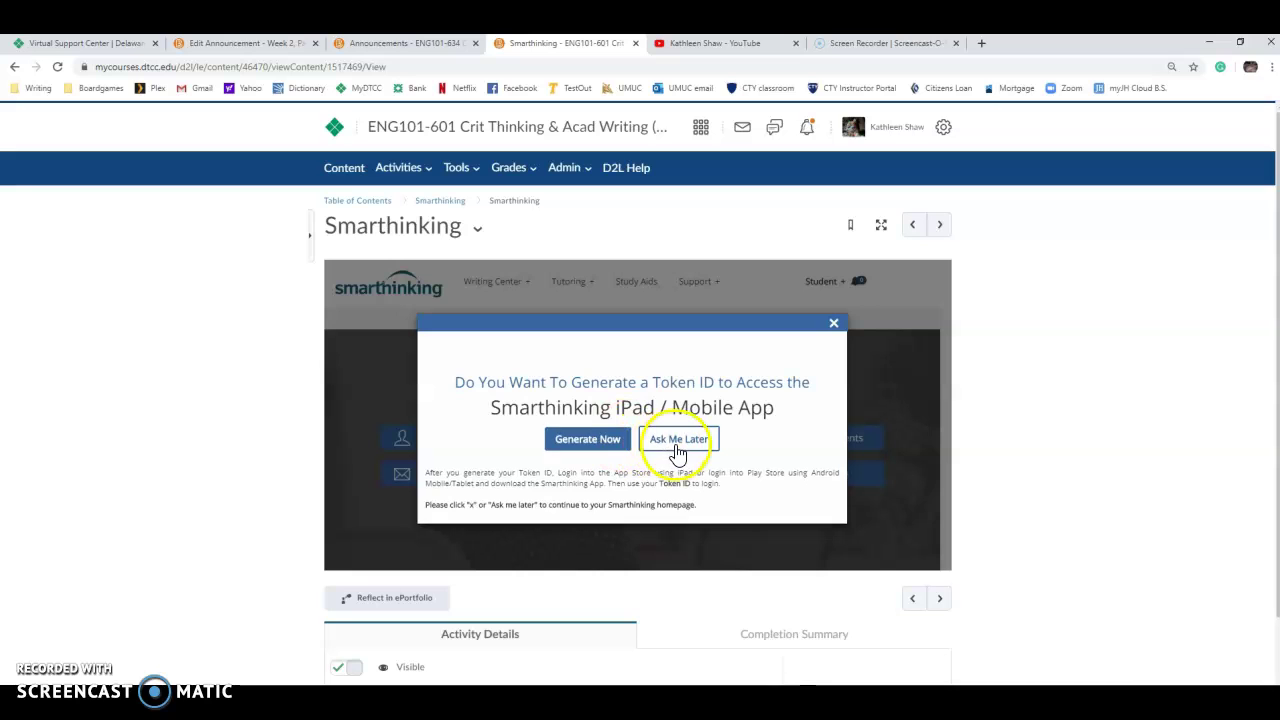
{"action": "left_click", "coordinate": [677, 439]}
{"action": "scroll", "coordinate": [766, 420], "scroll_direction": "down", "scroll_amount": 1}
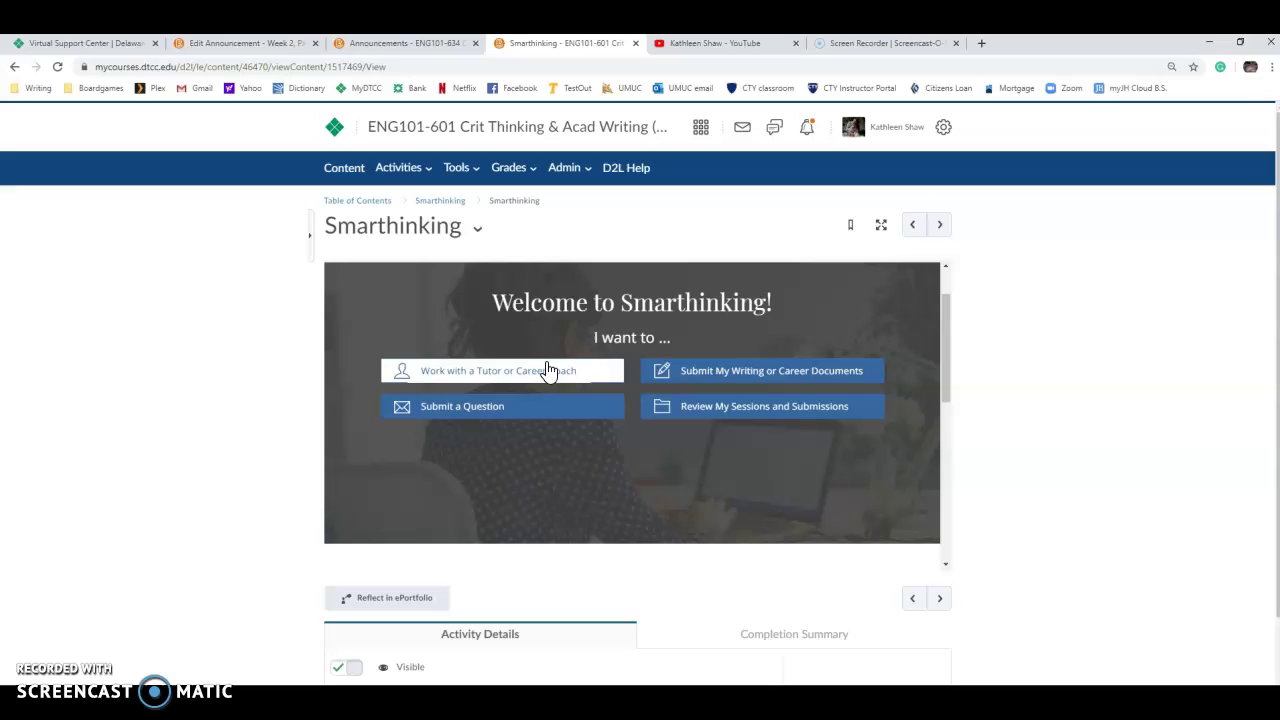
- Choose Work with a Tutor or Career Coach, then Schedule a Future Session with the Writing discipline
{"action": "left_click", "coordinate": [555, 370]}
{"action": "left_click", "coordinate": [575, 375]}
{"action": "scroll", "coordinate": [571, 377], "scroll_direction": "down", "scroll_amount": 3}
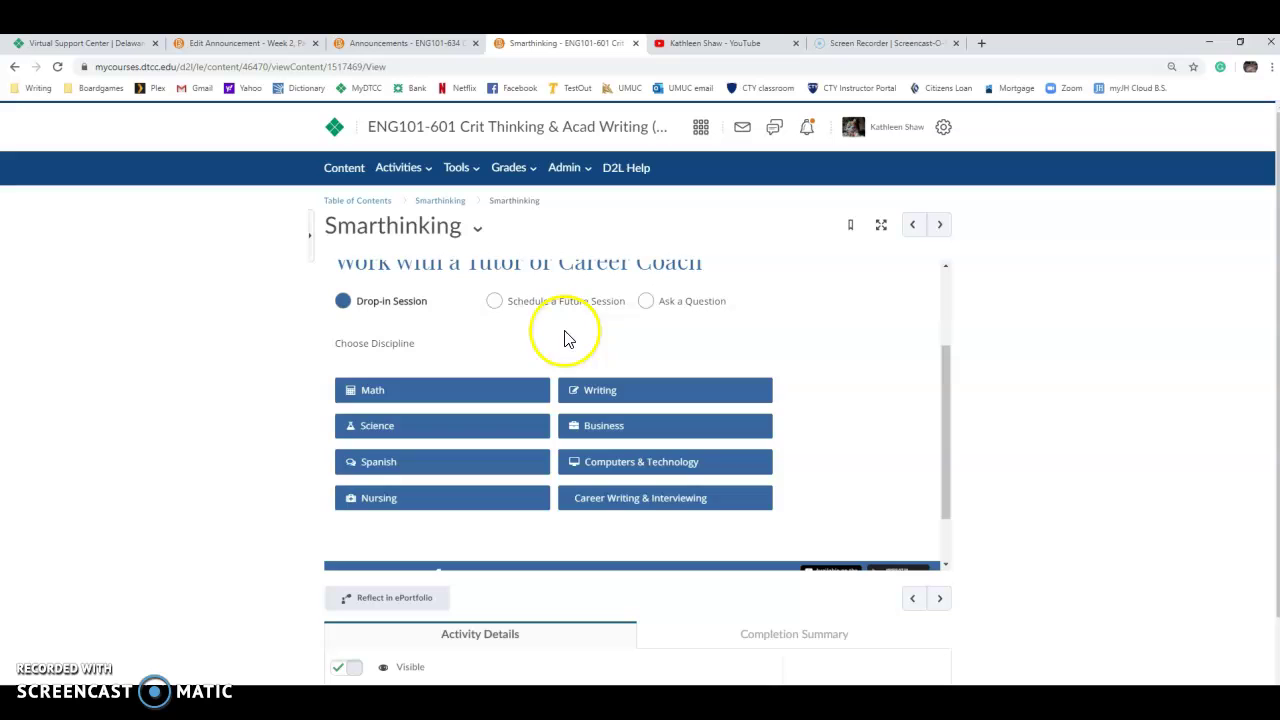
{"action": "left_click", "coordinate": [494, 301]}
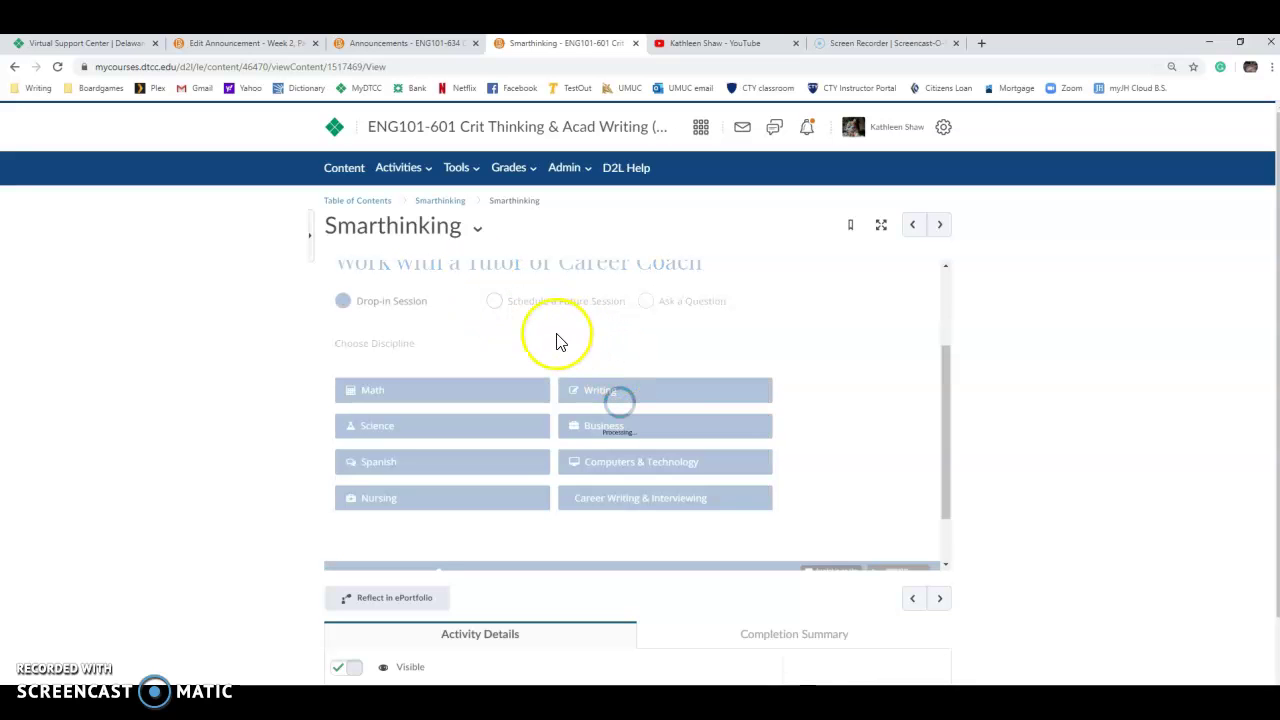
{"action": "scroll", "coordinate": [557, 340], "scroll_direction": "down", "scroll_amount": 3}
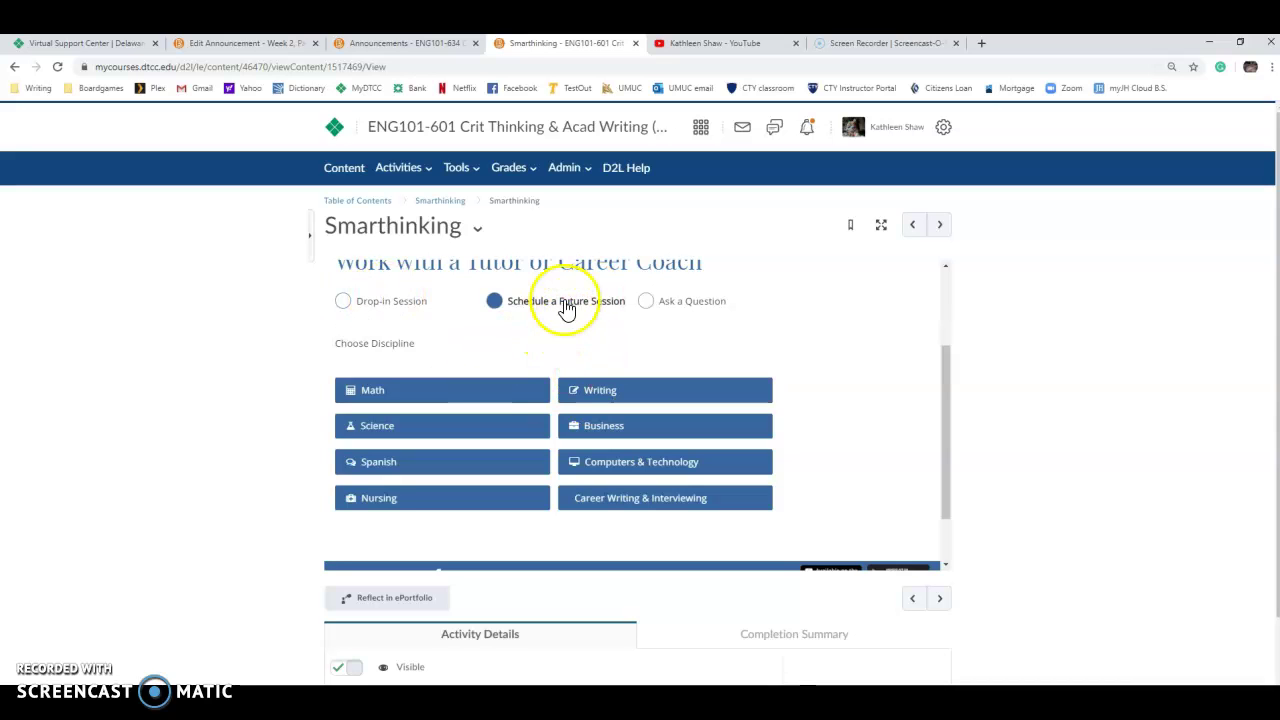
{"action": "left_click", "coordinate": [635, 386]}
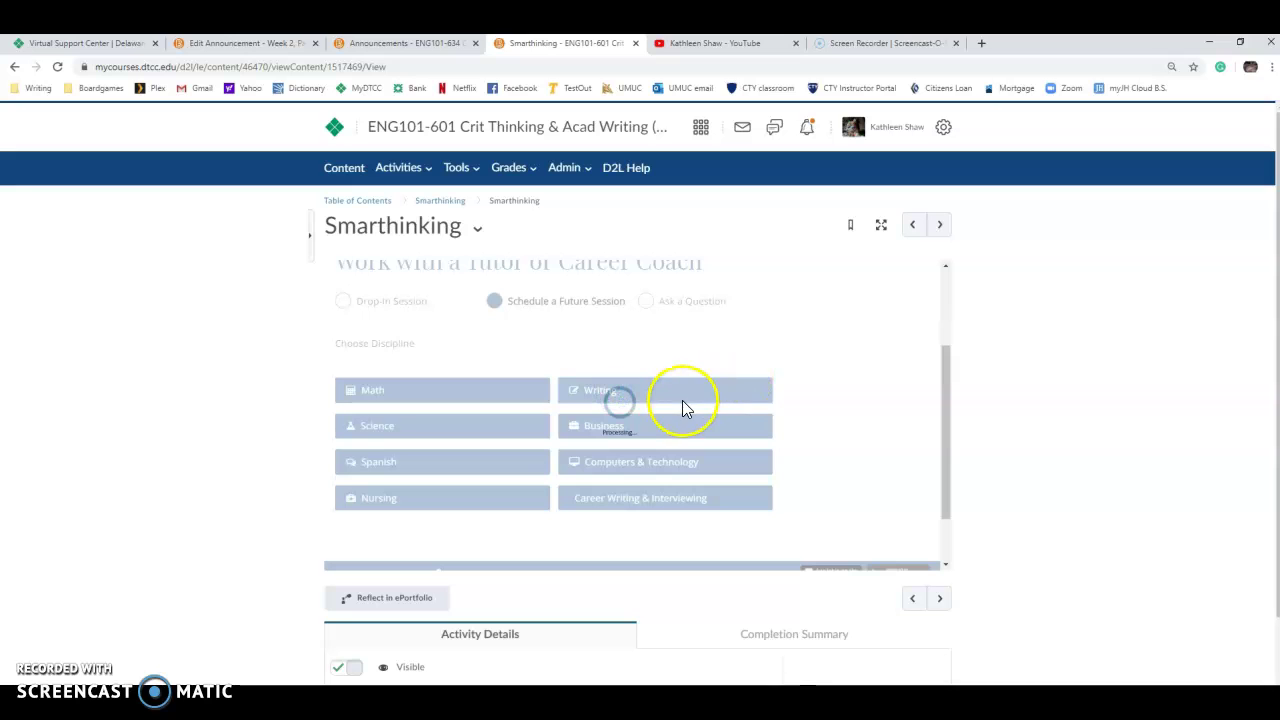
{"action": "scroll", "coordinate": [670, 405], "scroll_direction": "down", "scroll_amount": 2}
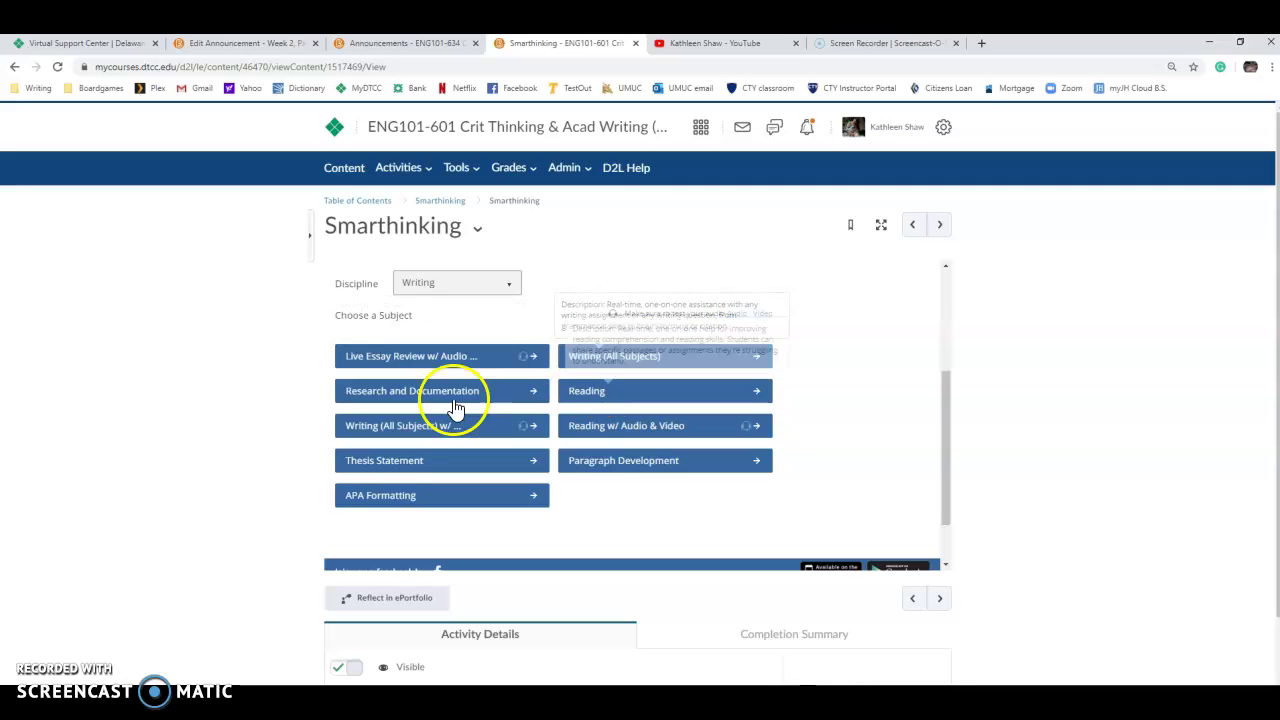
- Choose Writing (All Subjects) as the subject of the live-tutor form
{"action": "left_click", "coordinate": [609, 360]}
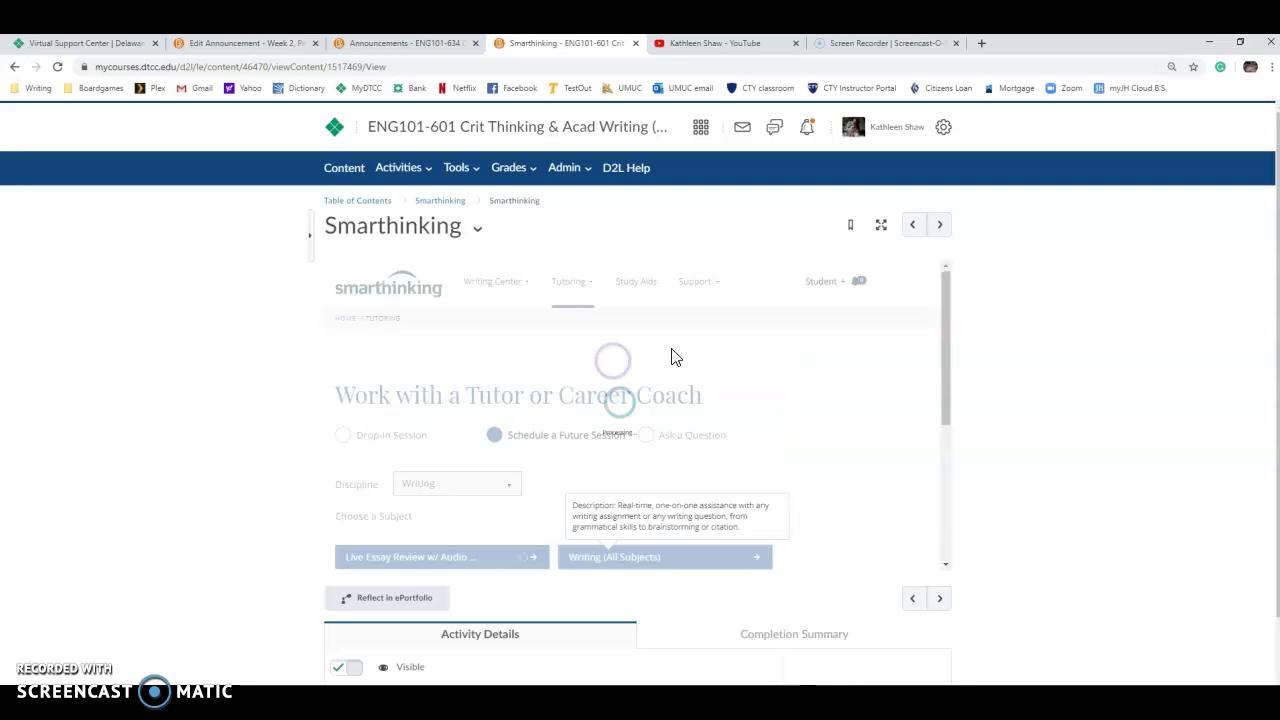
{"action": "scroll", "coordinate": [650, 390], "scroll_direction": "down", "scroll_amount": 3}
{"action": "left_click", "coordinate": [634, 423]}
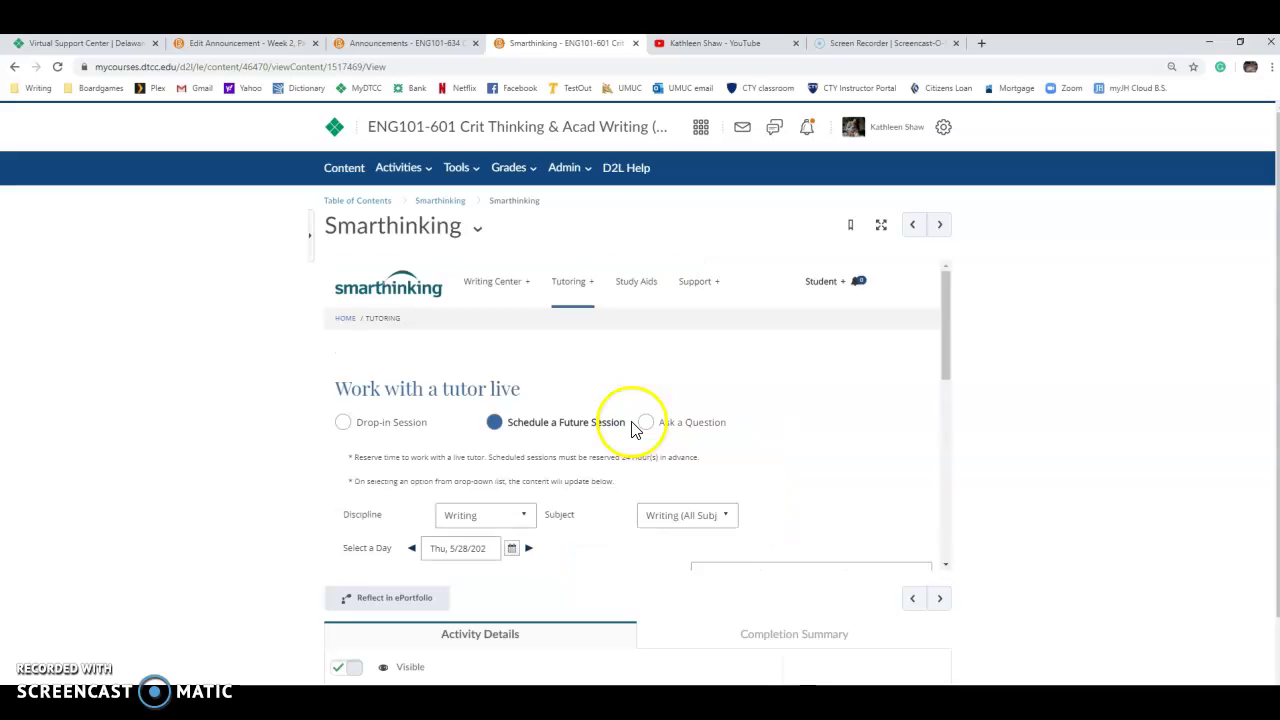
{"action": "scroll", "coordinate": [615, 432], "scroll_direction": "down", "scroll_amount": 2}
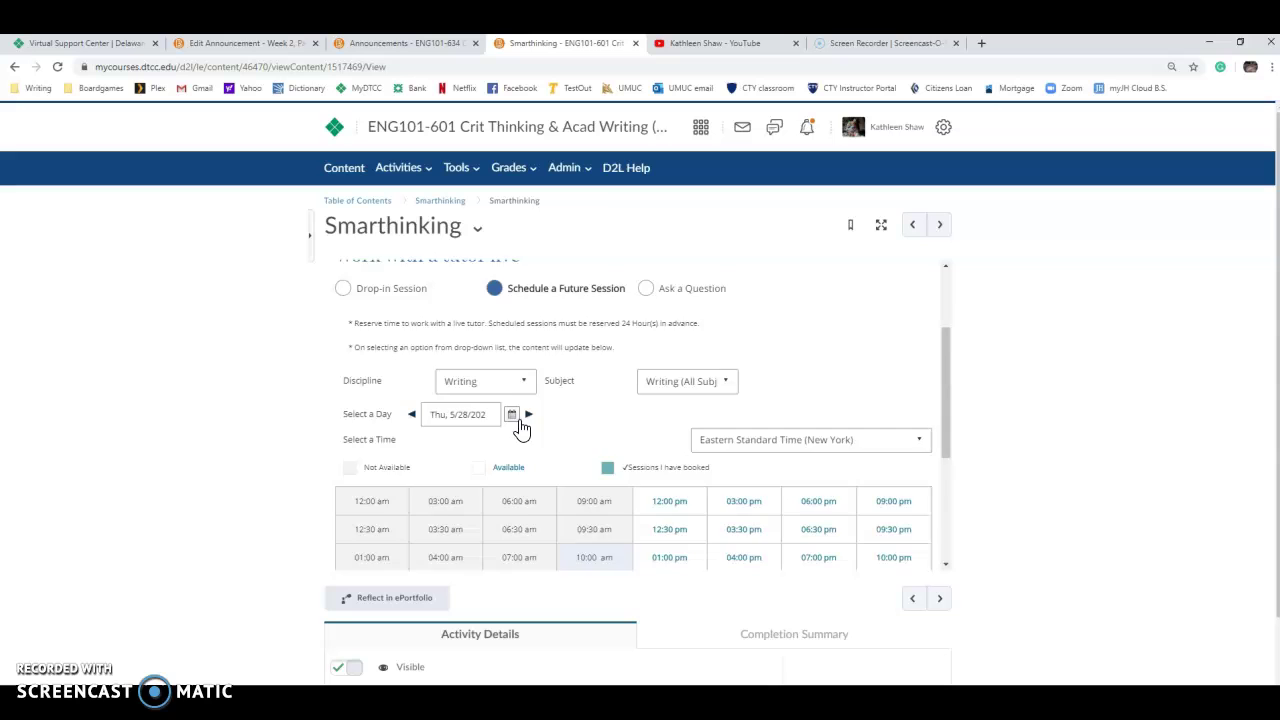
{"action": "scroll", "coordinate": [521, 428], "scroll_direction": "down", "scroll_amount": 1}
{"action": "left_click", "coordinate": [448, 380]}
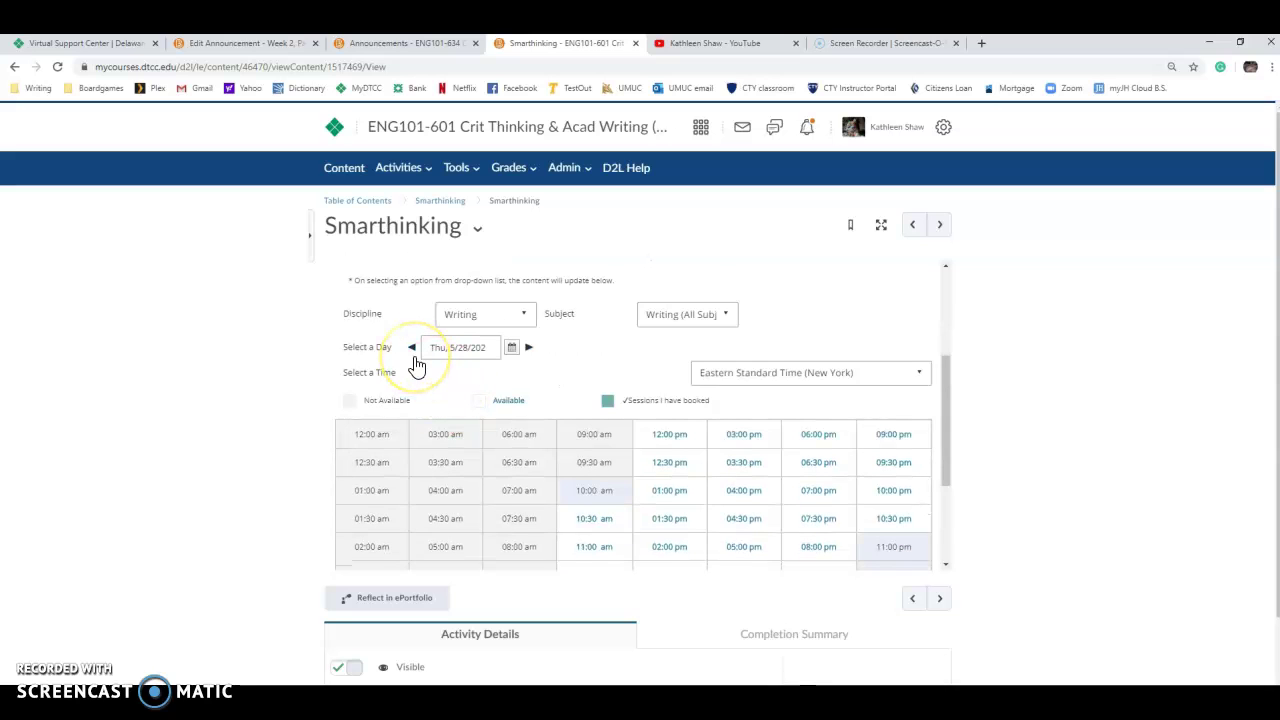
- Scroll through the Thursday 5/28 time-slot grid shown in Eastern Standard Time
{"action": "scroll", "coordinate": [415, 366], "scroll_direction": "down", "scroll_amount": 1}
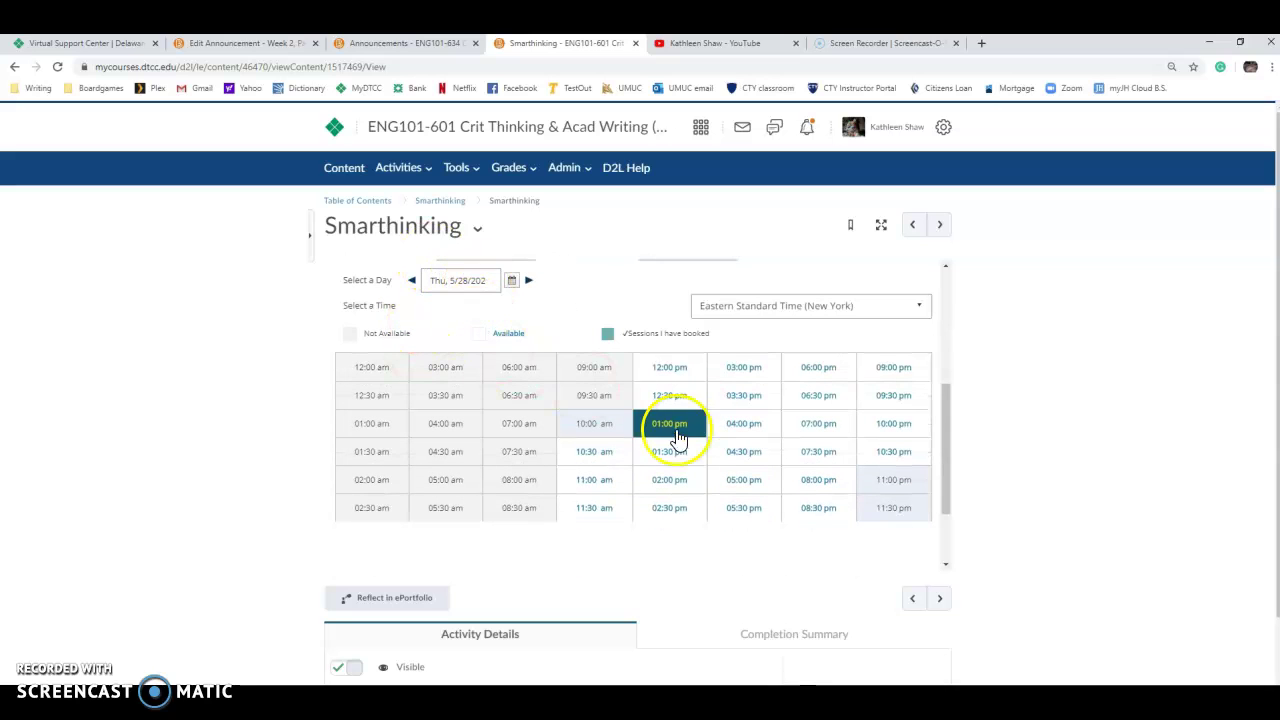
{"action": "scroll", "coordinate": [491, 323], "scroll_direction": "up", "scroll_amount": 1}
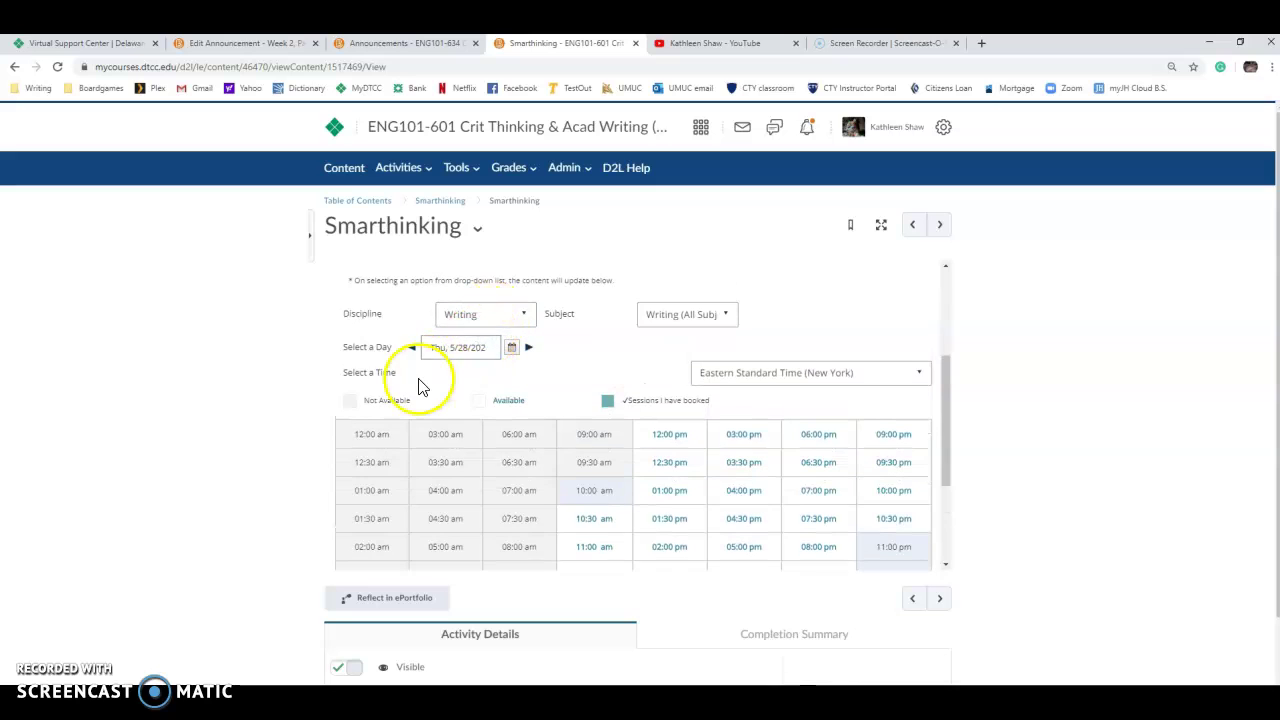
{"action": "scroll", "coordinate": [662, 406], "scroll_direction": "down", "scroll_amount": 1}
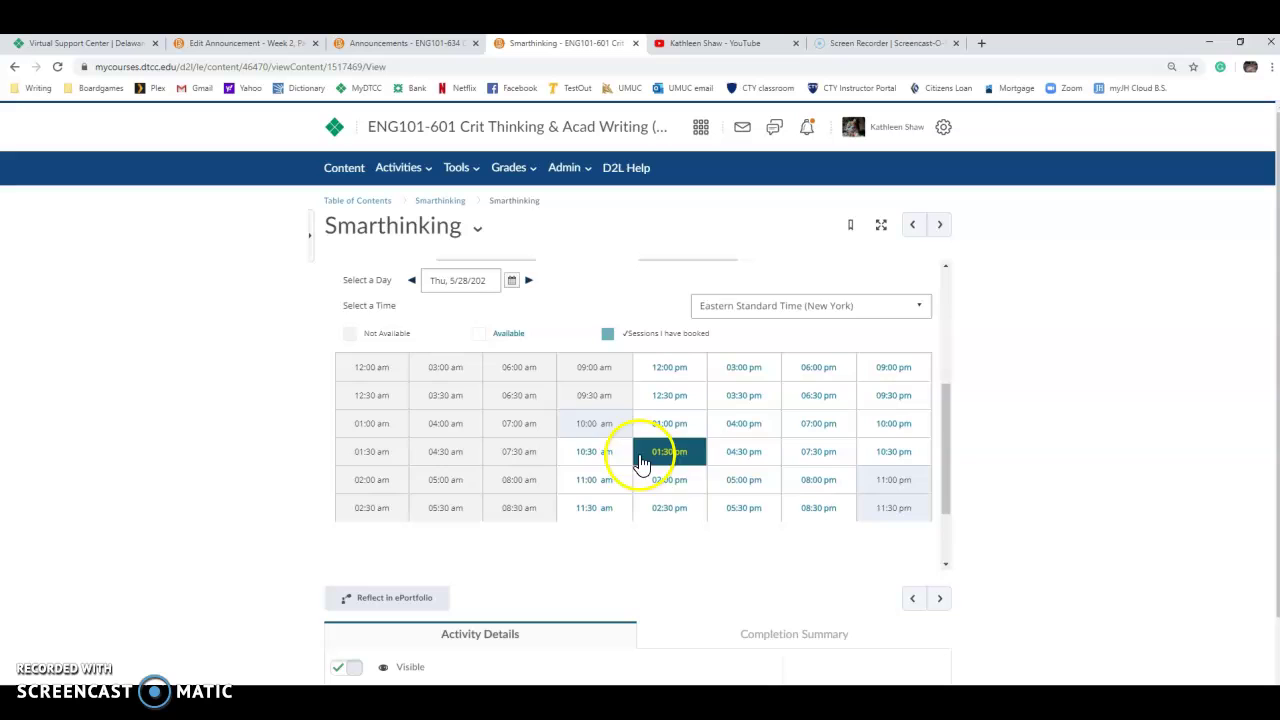
{"action": "scroll", "coordinate": [560, 440], "scroll_direction": "down", "scroll_amount": 1}
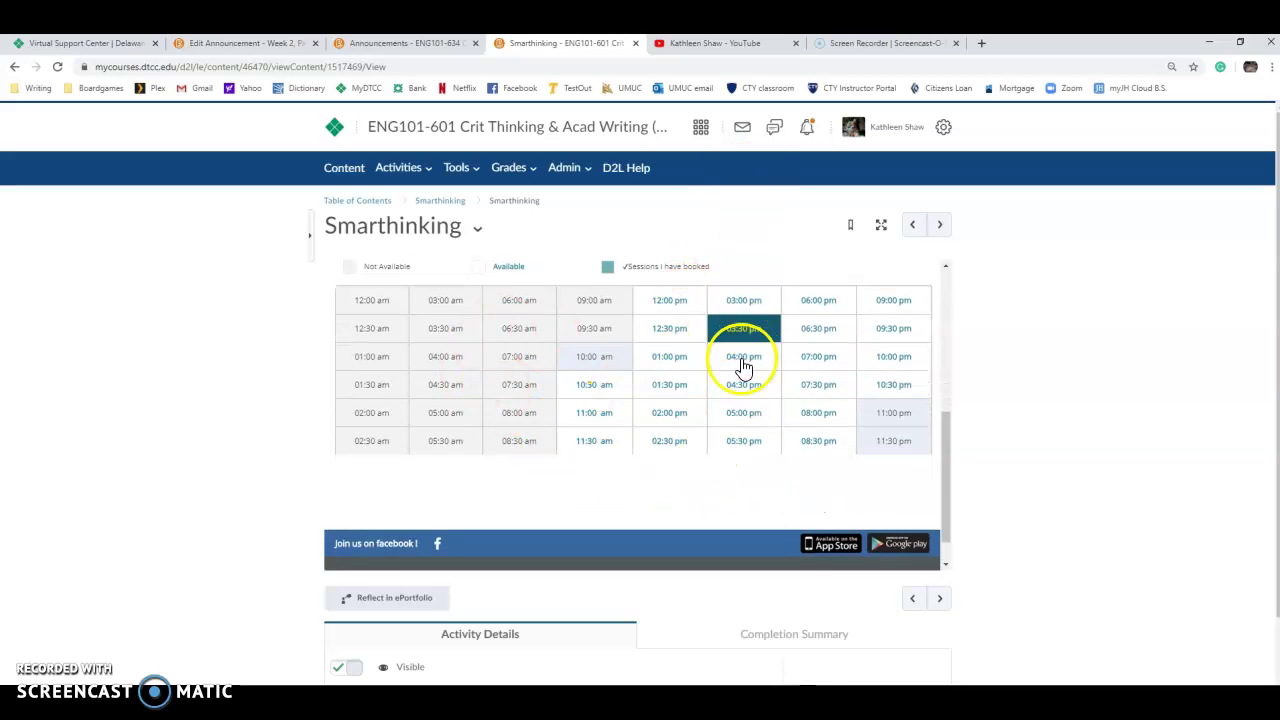
{"action": "scroll", "coordinate": [704, 341], "scroll_direction": "up", "scroll_amount": 1}
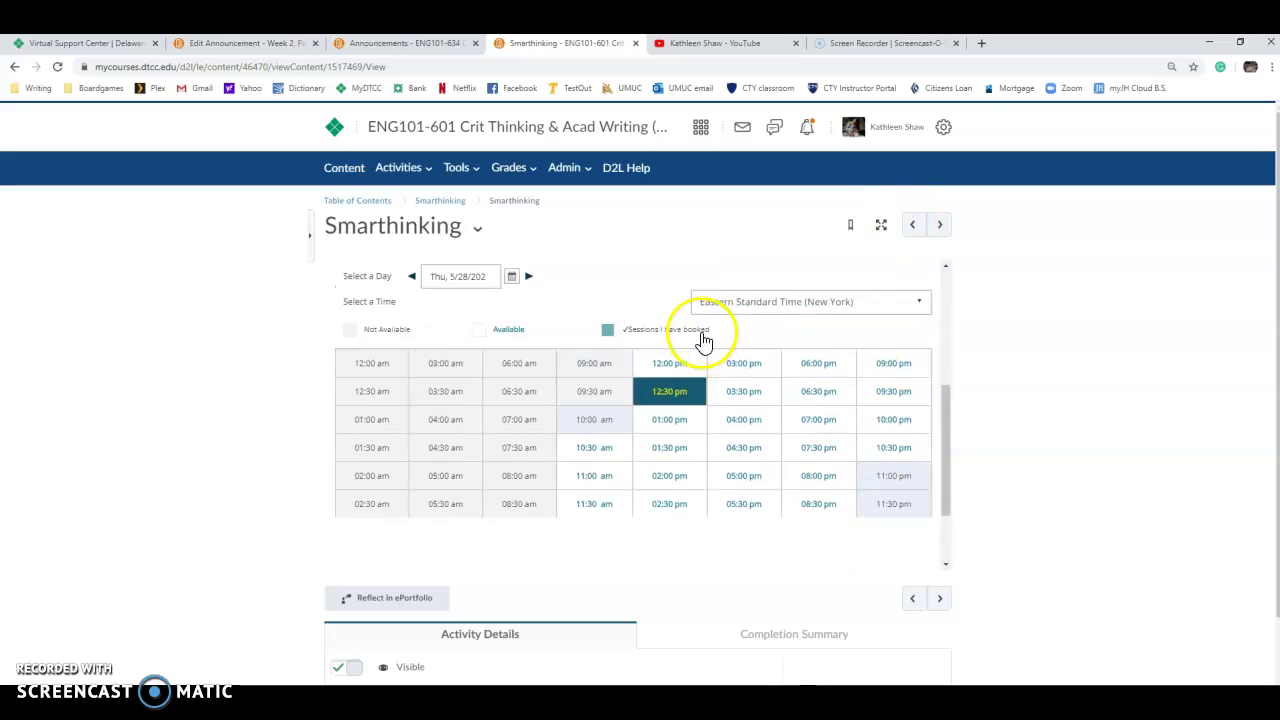
{"action": "scroll", "coordinate": [704, 341], "scroll_direction": "up", "scroll_amount": 2}
{"action": "scroll", "coordinate": [594, 380], "scroll_direction": "up", "scroll_amount": 1}
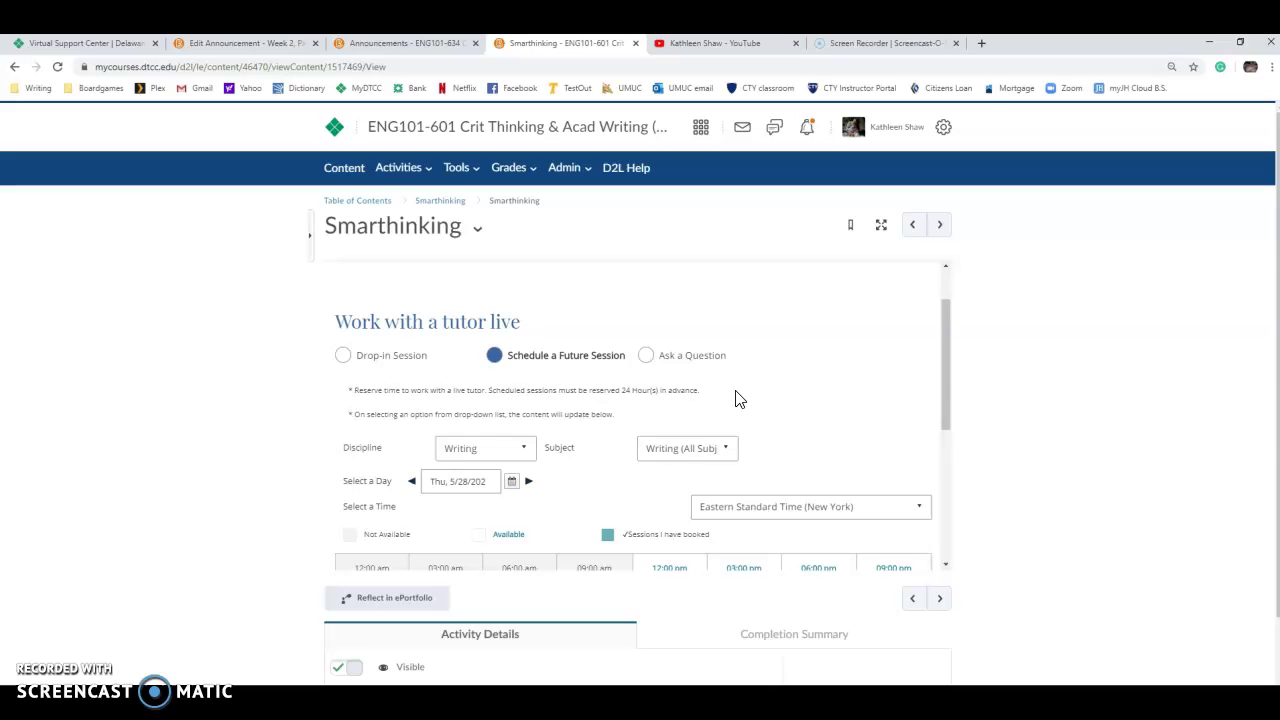
- Toggle the Writing Center options menu open and closed a few times
{"action": "scroll", "coordinate": [735, 399], "scroll_direction": "up", "scroll_amount": 1}
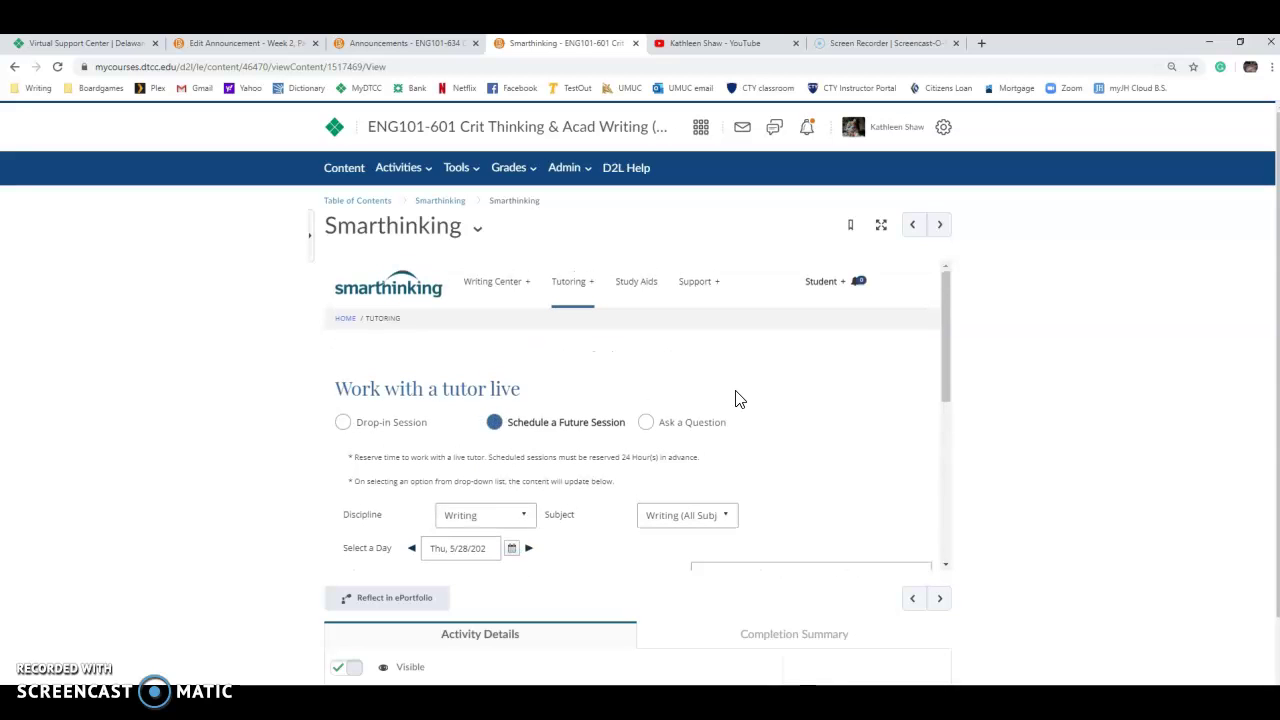
{"action": "left_click", "coordinate": [498, 287]}
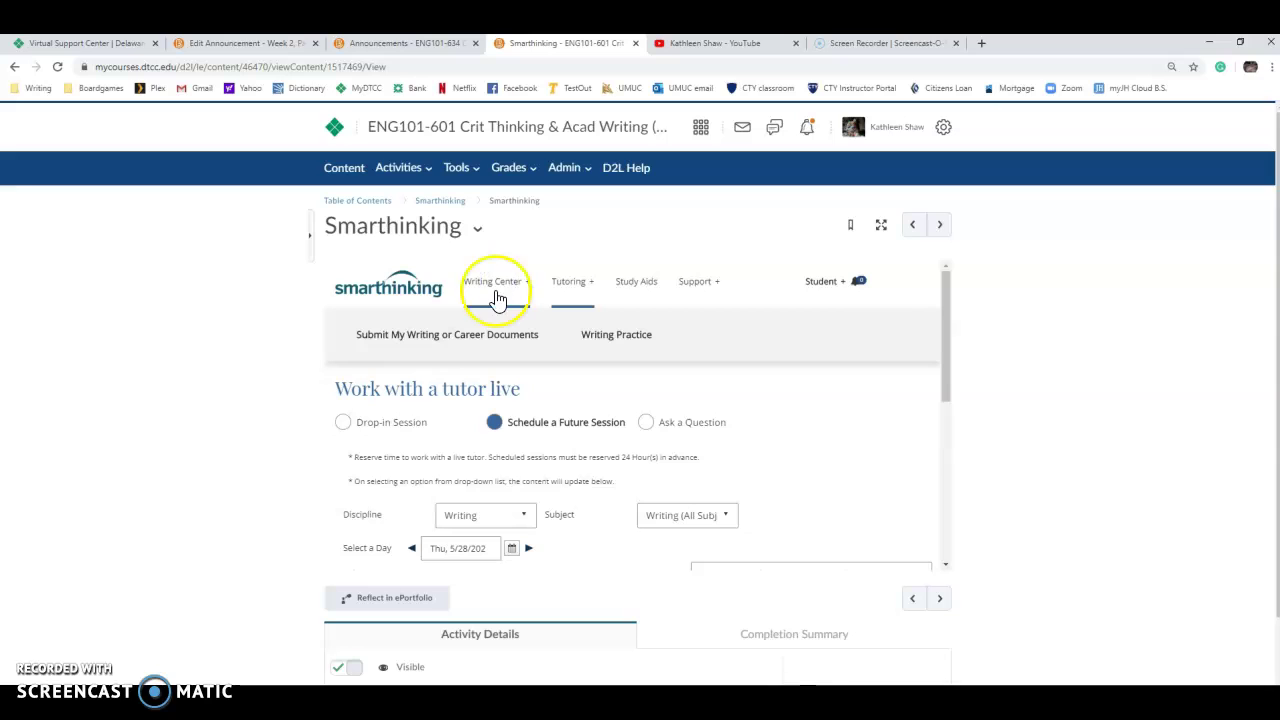
{"action": "left_click", "coordinate": [497, 295]}
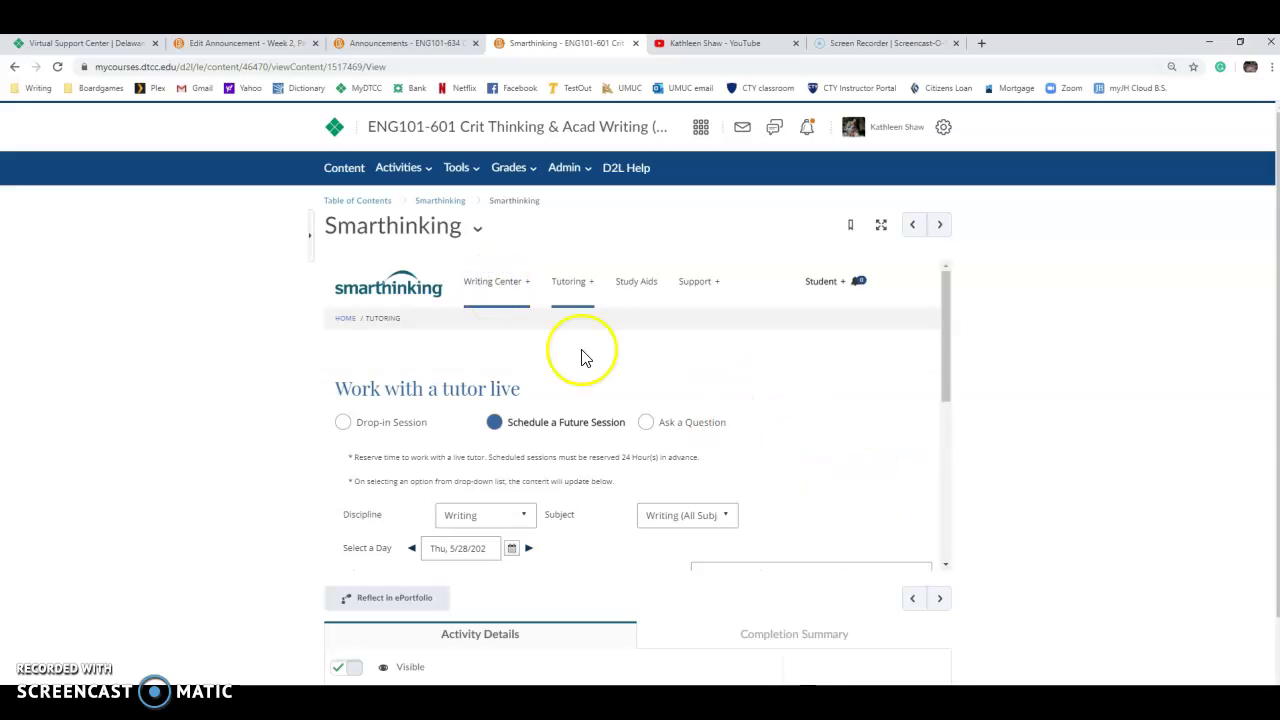
{"action": "left_click", "coordinate": [484, 281]}
{"action": "left_click", "coordinate": [760, 394]}
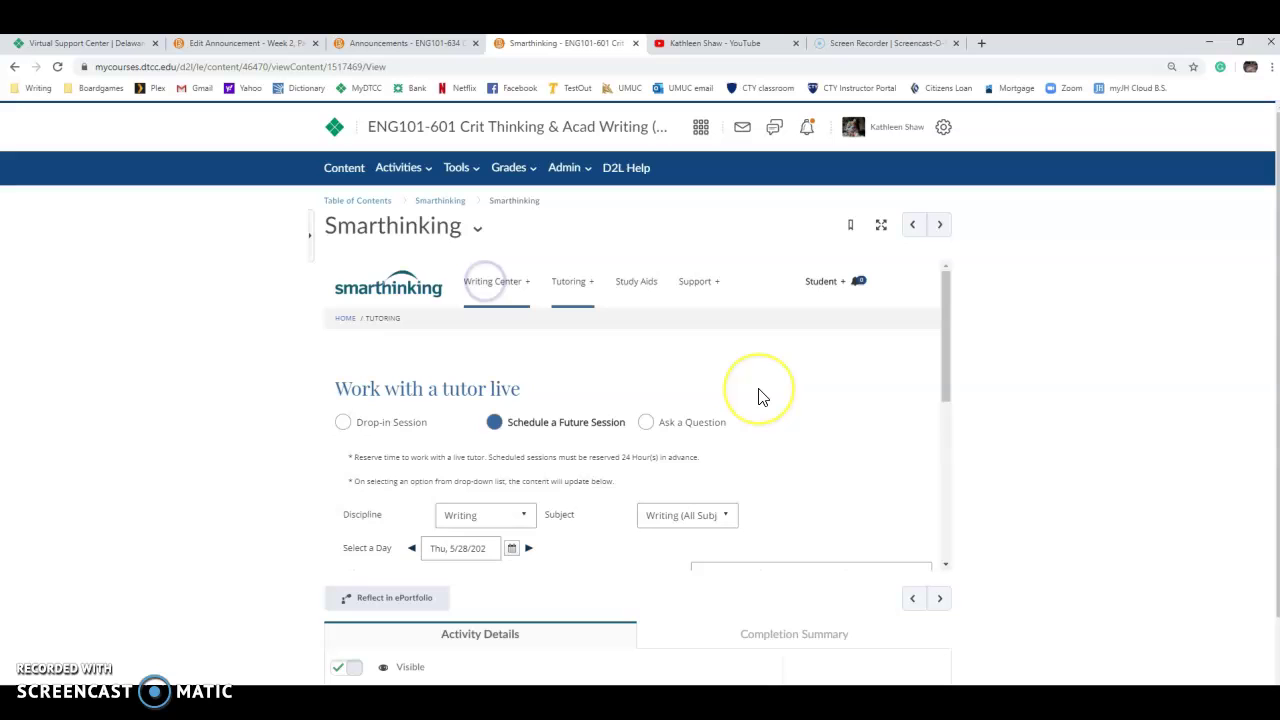
{"action": "scroll", "coordinate": [760, 394], "scroll_direction": "down", "scroll_amount": 3}
{"action": "scroll", "coordinate": [760, 394], "scroll_direction": "up", "scroll_amount": 3}
{"action": "left_click", "coordinate": [572, 328]}
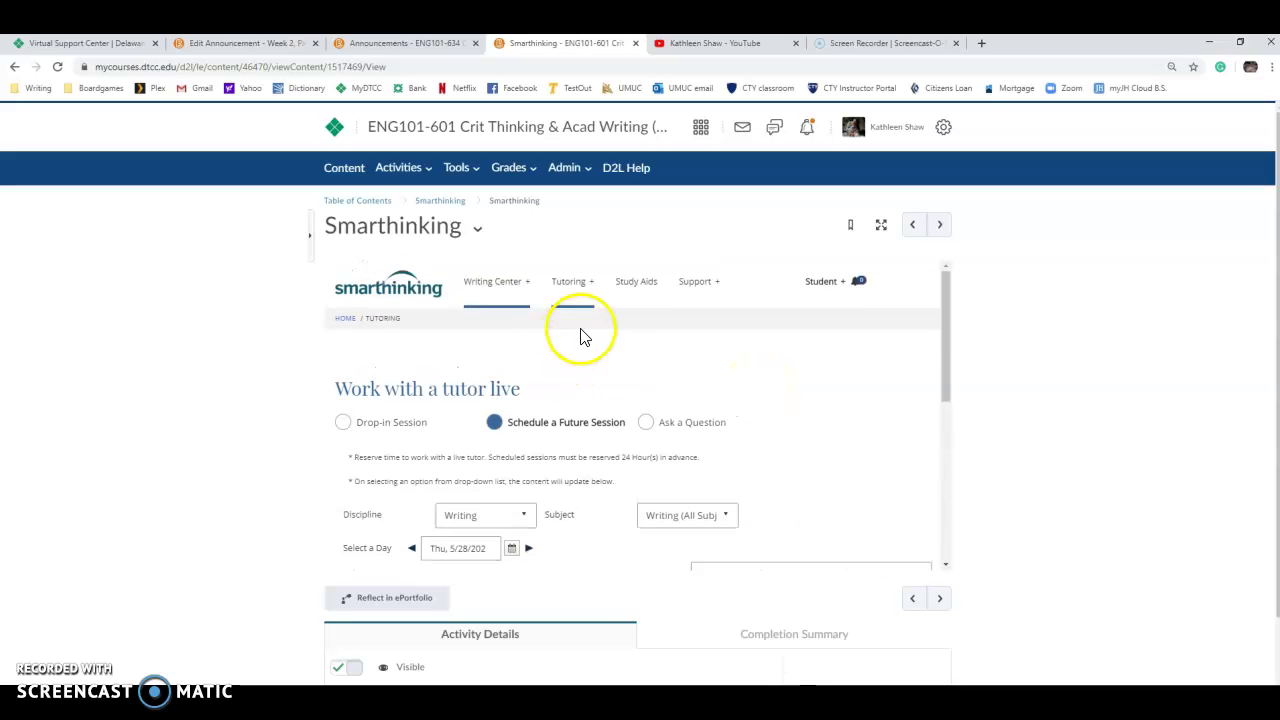
- Choose Submit My Writing or Career Documents under Writing Center and select Essay Center
{"action": "left_click", "coordinate": [500, 282]}
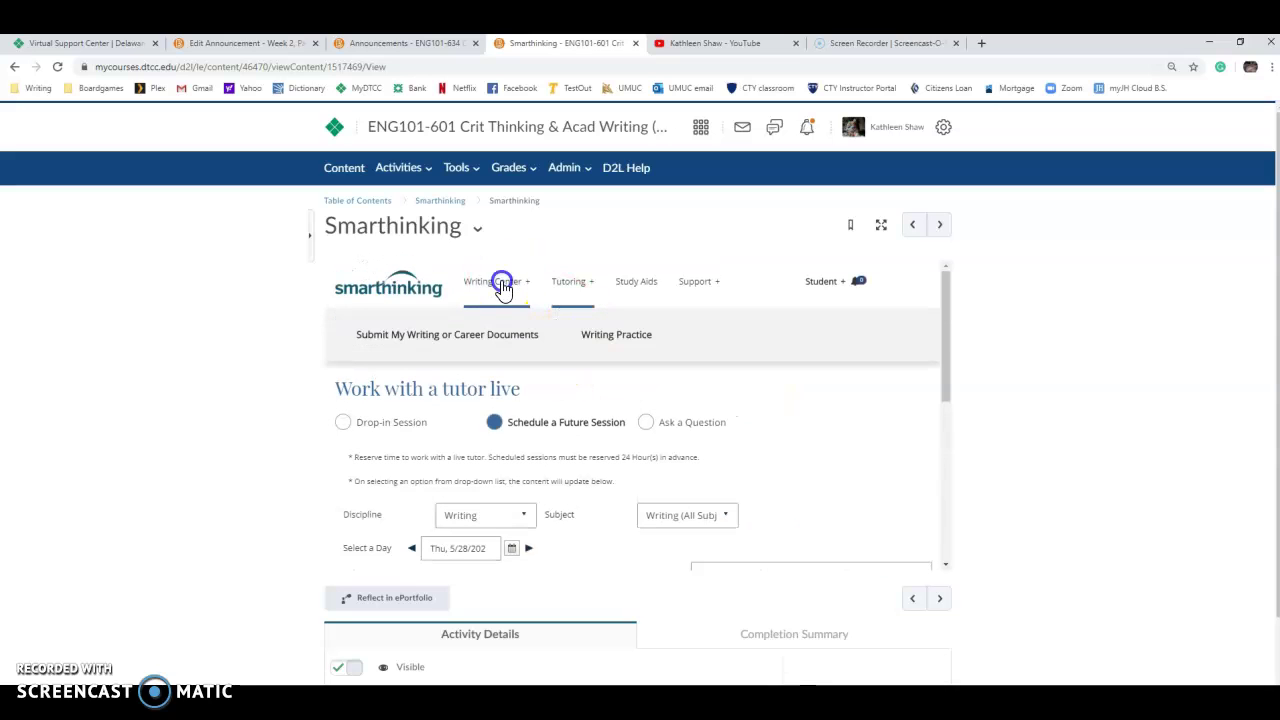
{"action": "left_click", "coordinate": [498, 345]}
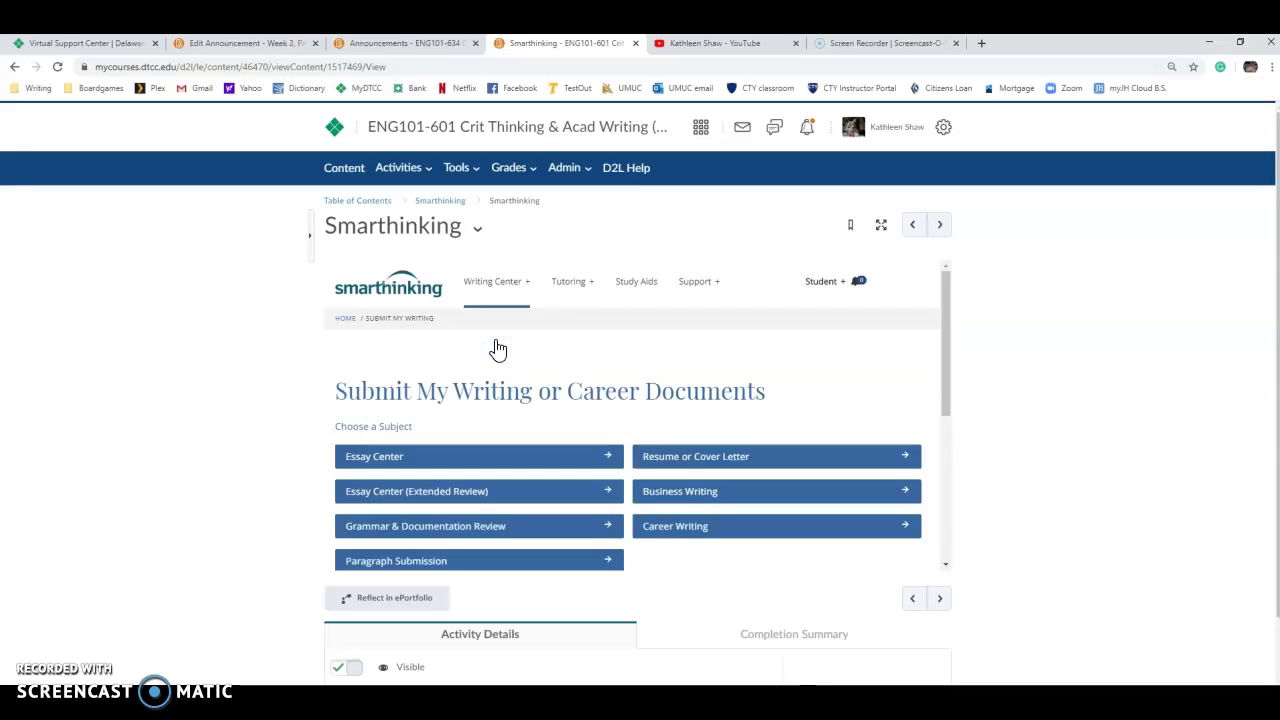
{"action": "scroll", "coordinate": [594, 337], "scroll_direction": "down", "scroll_amount": 1}
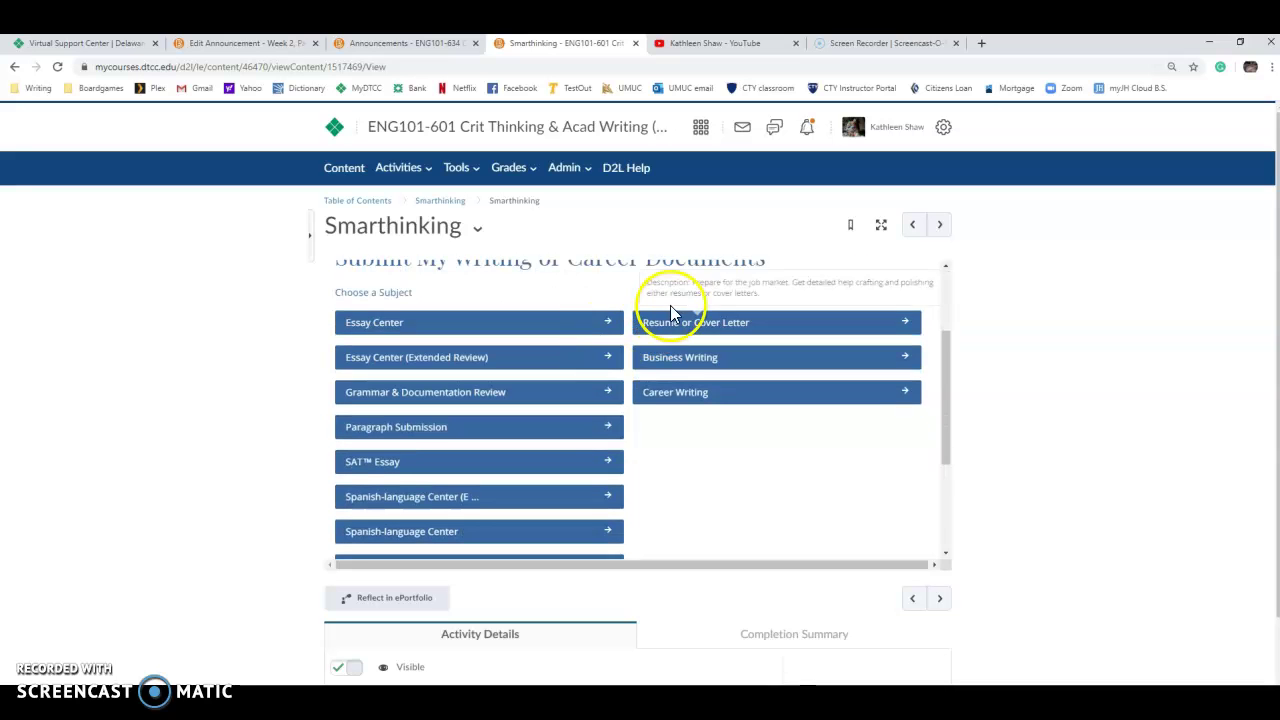
{"action": "left_click", "coordinate": [592, 325]}
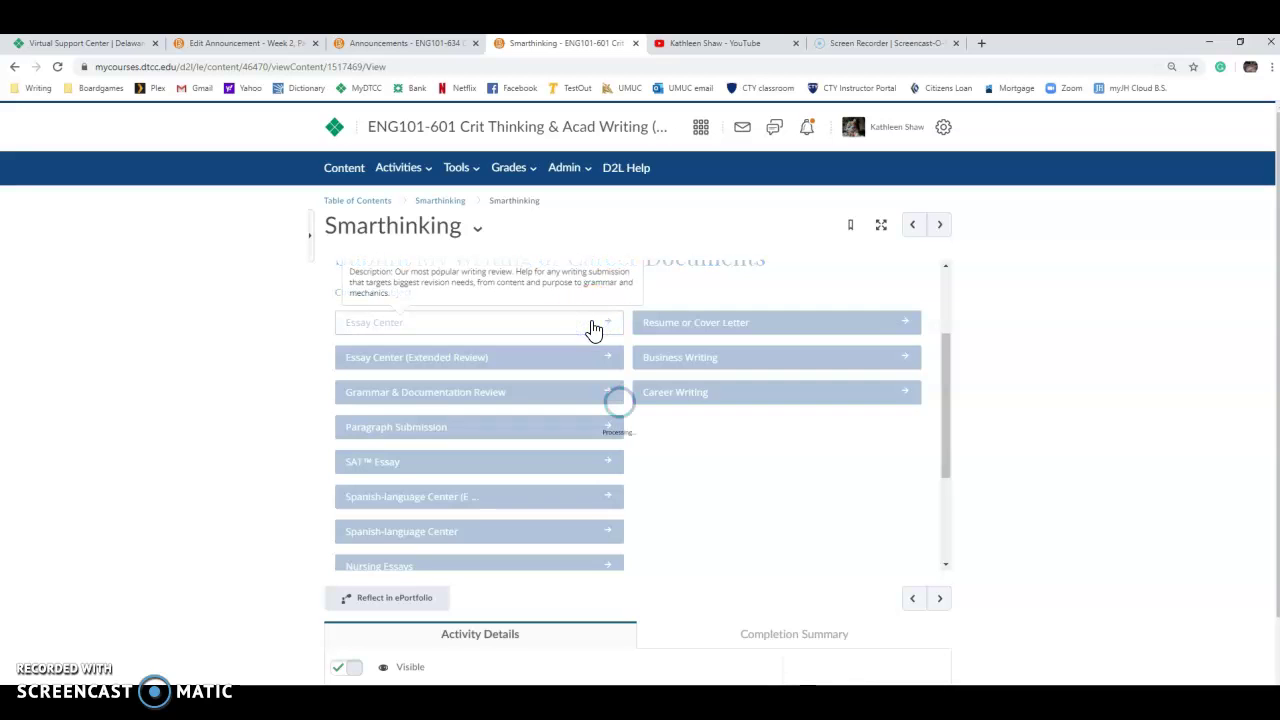
{"action": "left_click", "coordinate": [560, 330]}
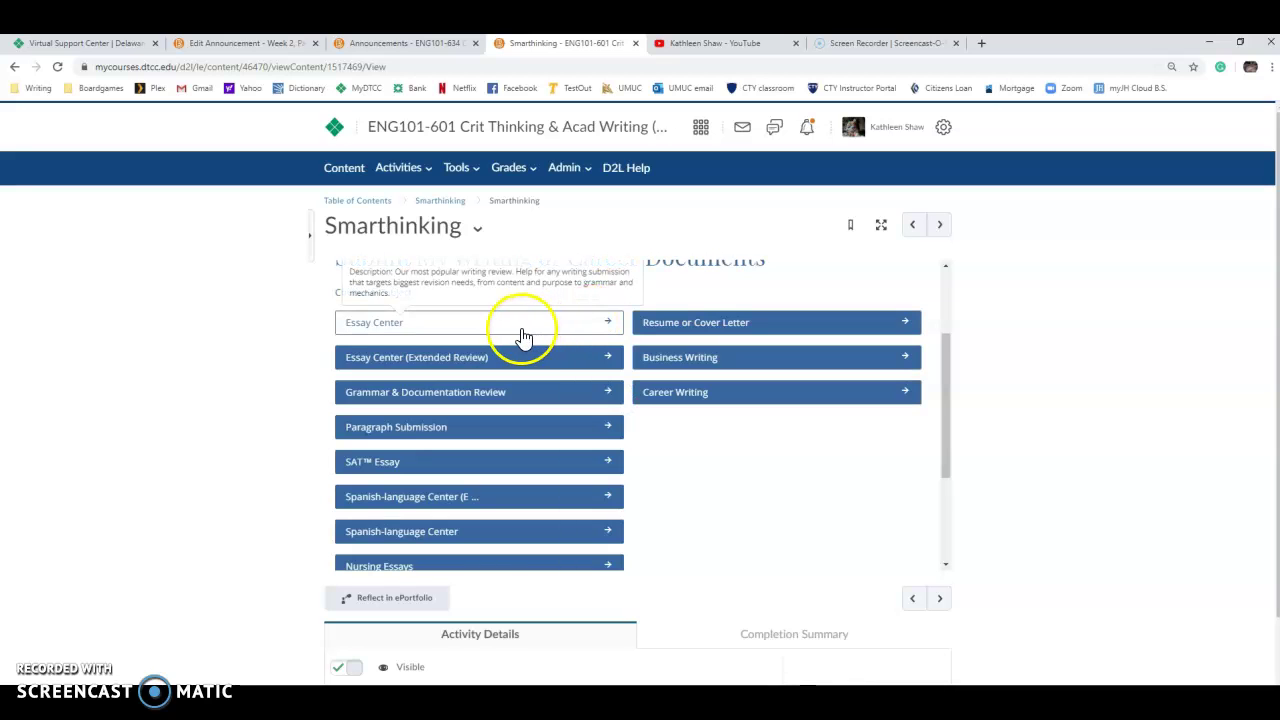
- Type 'Reflective essay' into the assignment description box, then begin erasing it
{"action": "scroll", "coordinate": [584, 486], "scroll_direction": "down", "scroll_amount": 3}
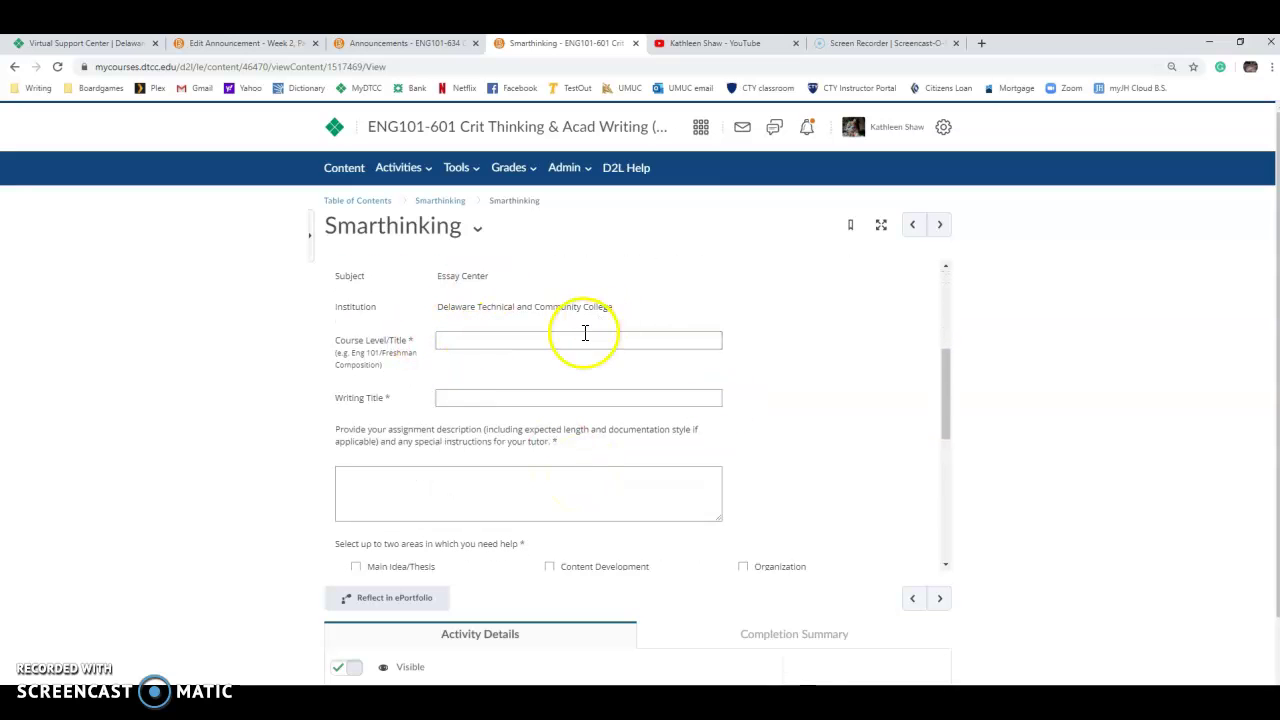
{"action": "scroll", "coordinate": [594, 386], "scroll_direction": "down", "scroll_amount": 1}
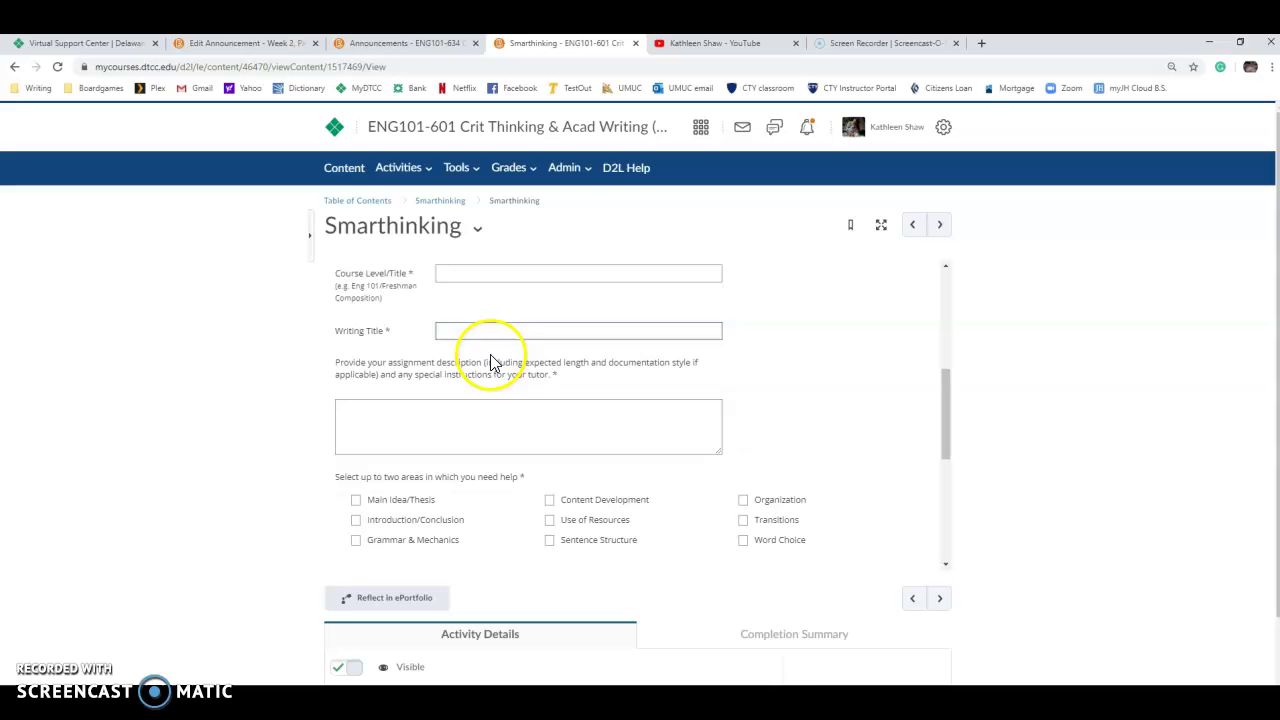
{"action": "scroll", "coordinate": [517, 368], "scroll_direction": "down", "scroll_amount": 1}
{"action": "scroll", "coordinate": [525, 368], "scroll_direction": "up", "scroll_amount": 1}
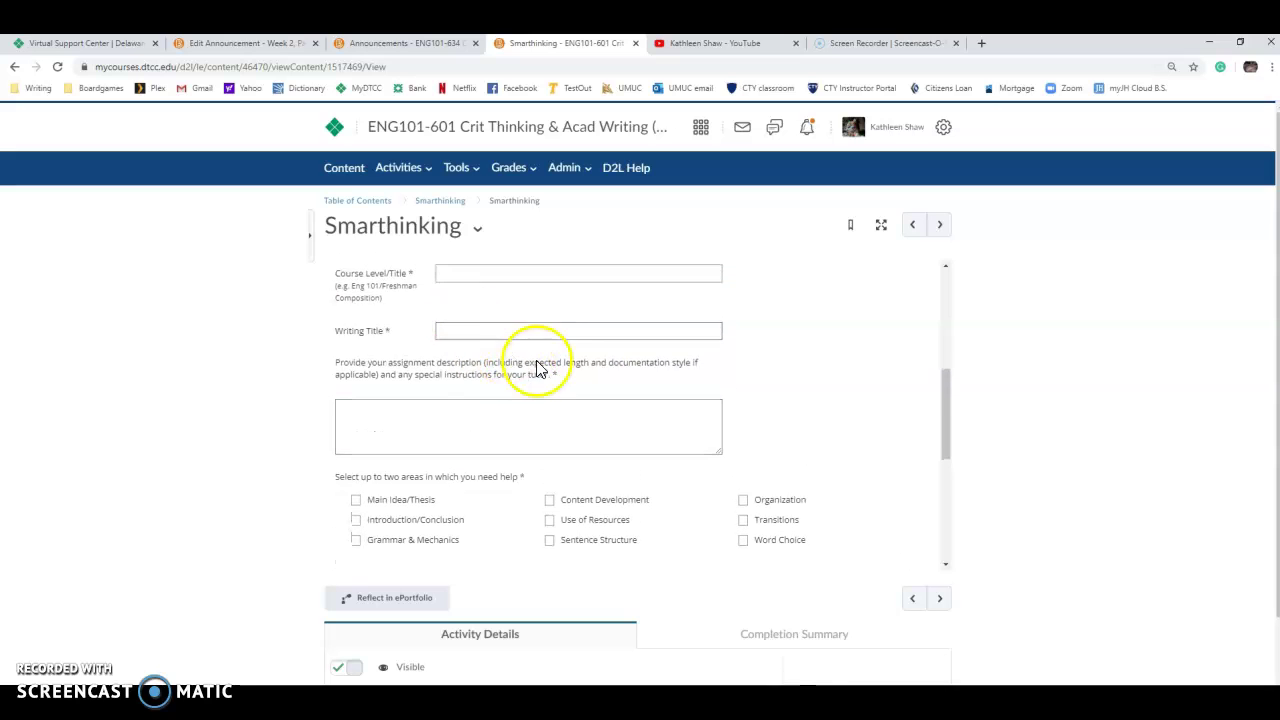
{"action": "scroll", "coordinate": [523, 400], "scroll_direction": "down", "scroll_amount": 1}
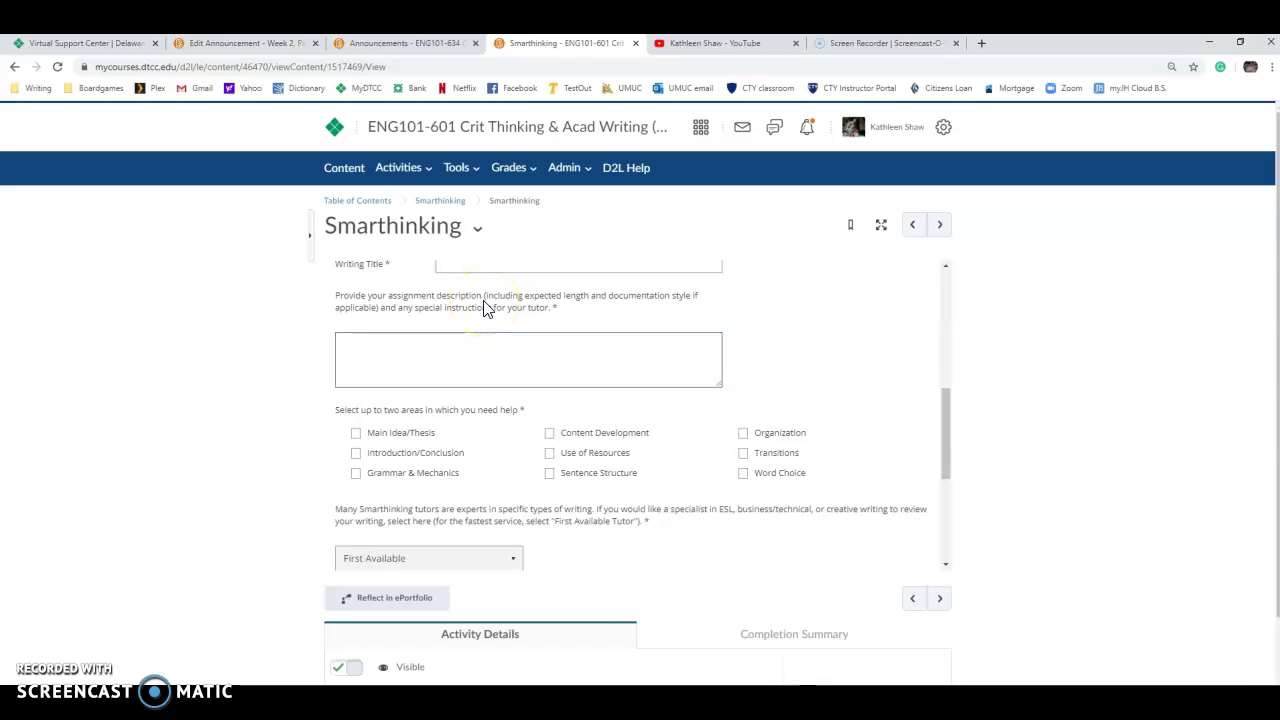
{"action": "left_click", "coordinate": [463, 349]}
{"action": "type", "text": "Reflective essay"}
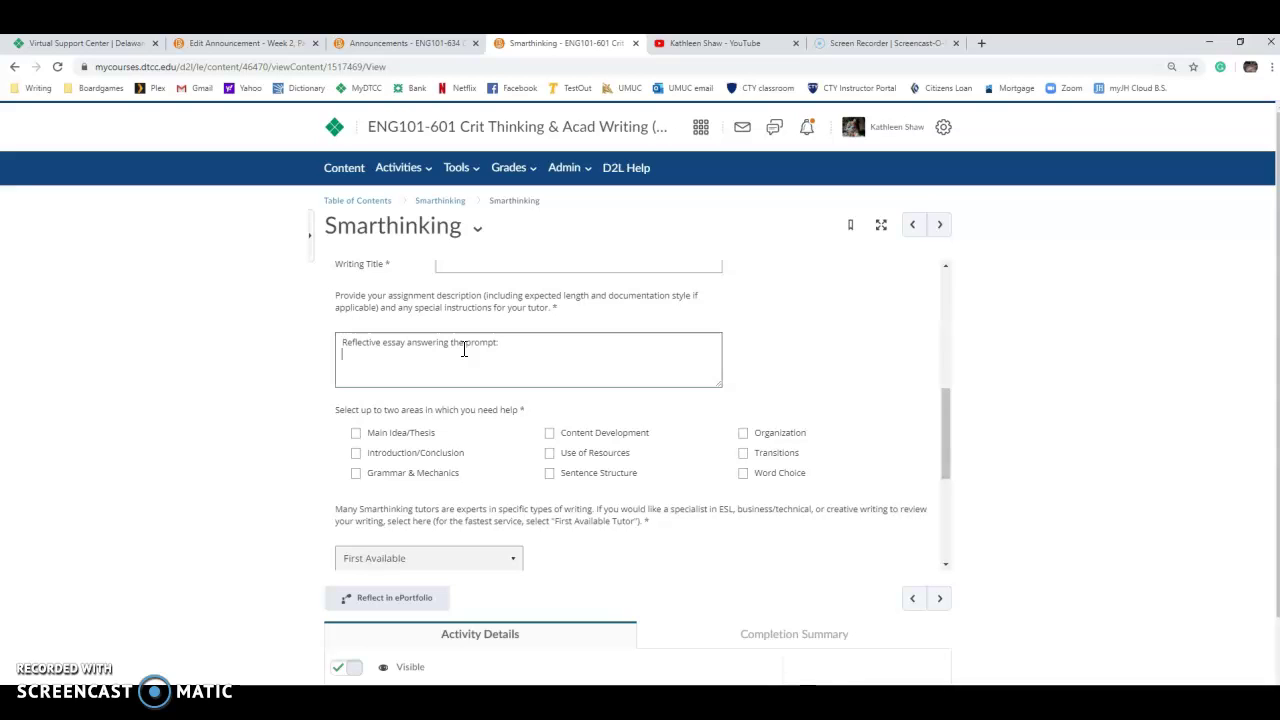
{"action": "key", "text": "BackSpace"}
{"action": "key", "text": "BackSpace"}
{"action": "key", "text": "BackSpace"}
{"action": "key", "text": "BackSpace"}
{"action": "key", "text": "BackSpace"}
{"action": "key", "text": "BackSpace"}
{"action": "key", "text": "BackSpace"}
{"action": "key", "text": "BackSpace"}
{"action": "key", "text": "BackSpace"}
{"action": "key", "text": "BackSpace"}
{"action": "key", "text": "BackSpace"}
{"action": "key", "text": "BackSpace"}
{"action": "key", "text": "BackSpace"}
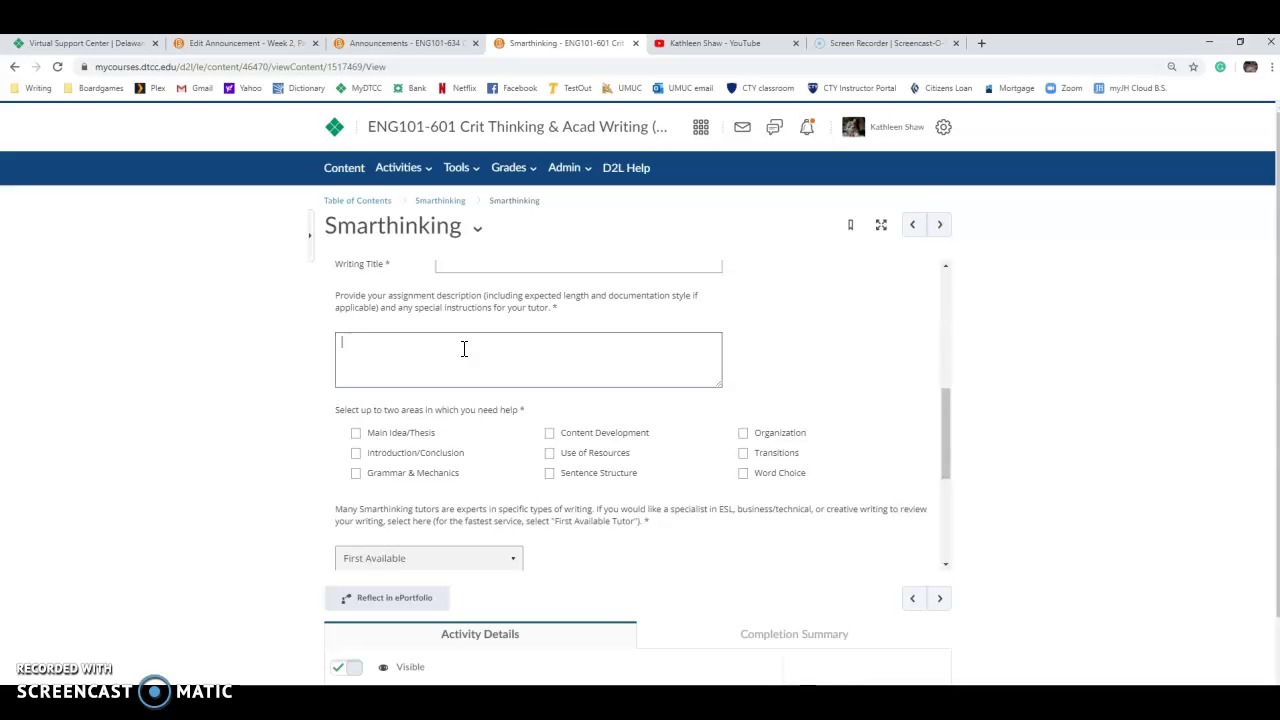
- Tick and untick the Introduction/Conclusion, Organization and Sentence Structure help areas
{"action": "scroll", "coordinate": [464, 348], "scroll_direction": "down", "scroll_amount": 3}
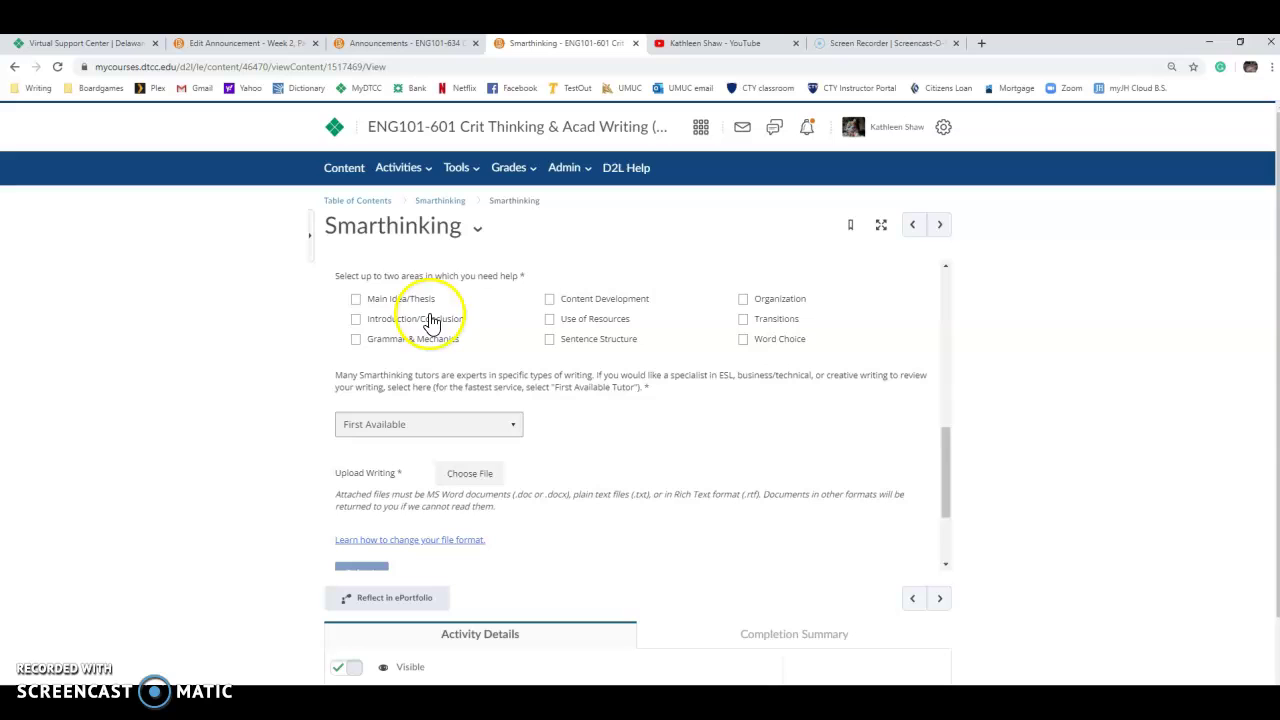
{"action": "left_click", "coordinate": [356, 318]}
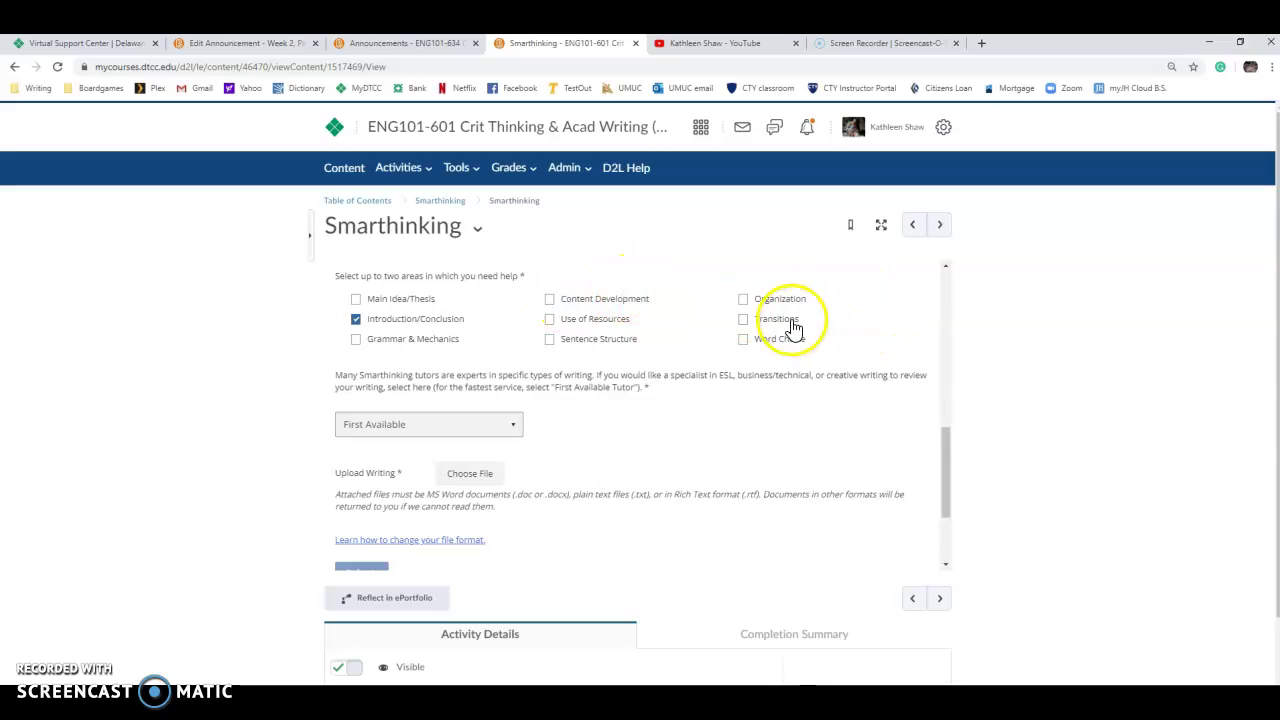
{"action": "left_click", "coordinate": [356, 319]}
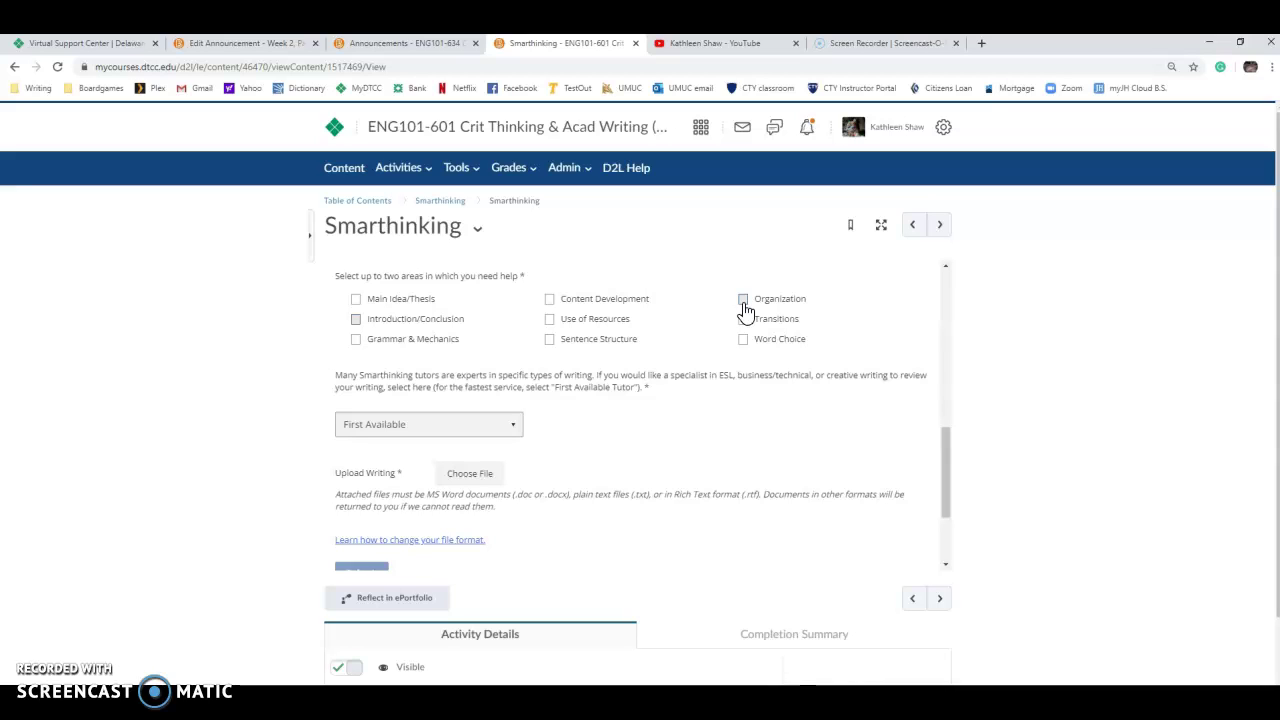
{"action": "left_click", "coordinate": [744, 304]}
{"action": "left_click", "coordinate": [748, 352]}
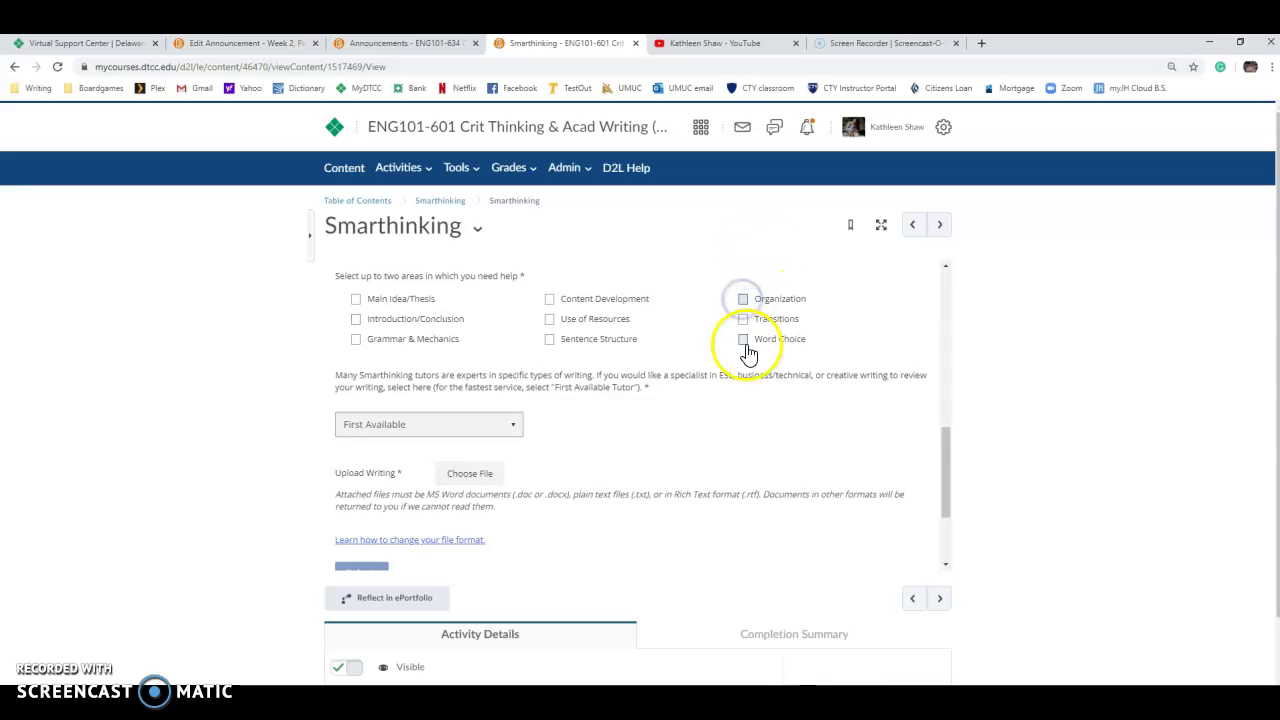
{"action": "left_click", "coordinate": [561, 350]}
{"action": "left_click", "coordinate": [551, 343]}
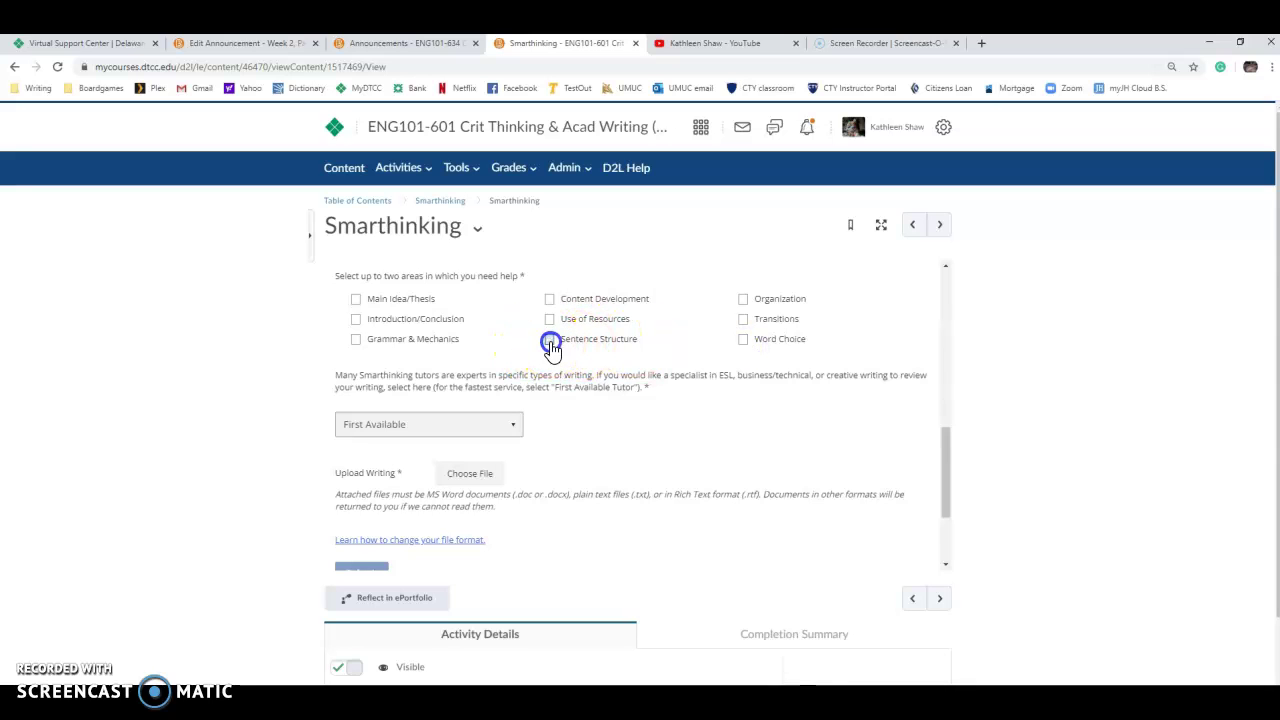
- Open the writing upload file picker, close it without a file, and return to the form's top
{"action": "scroll", "coordinate": [596, 428], "scroll_direction": "down", "scroll_amount": 1}
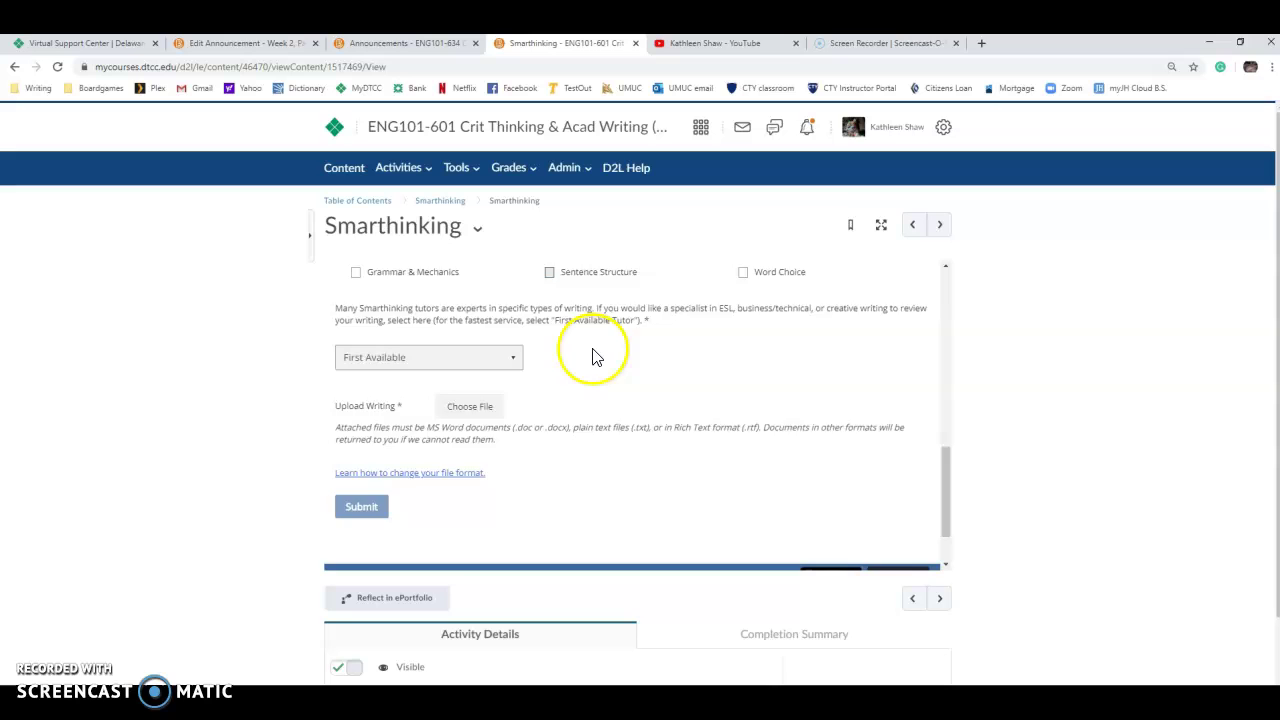
{"action": "scroll", "coordinate": [596, 357], "scroll_direction": "down", "scroll_amount": 1}
{"action": "left_click", "coordinate": [484, 350]}
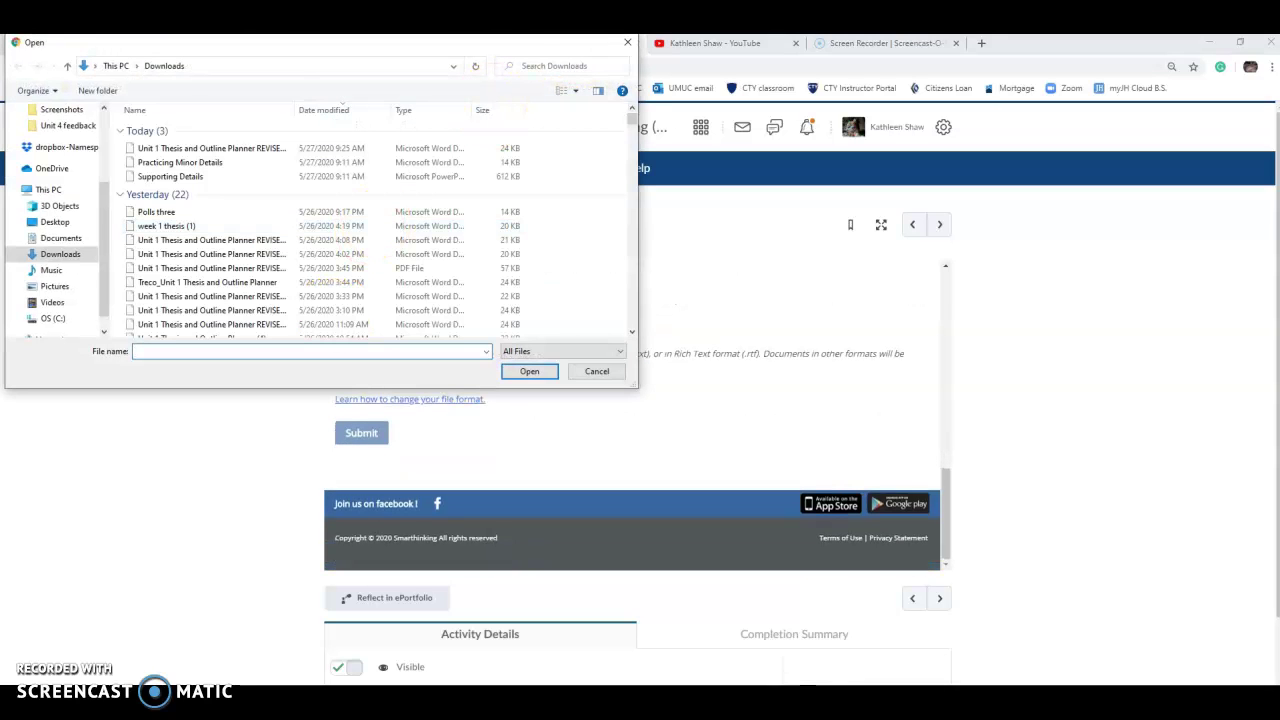
{"action": "left_click", "coordinate": [627, 42]}
{"action": "scroll", "coordinate": [371, 346], "scroll_direction": "down", "scroll_amount": 1}
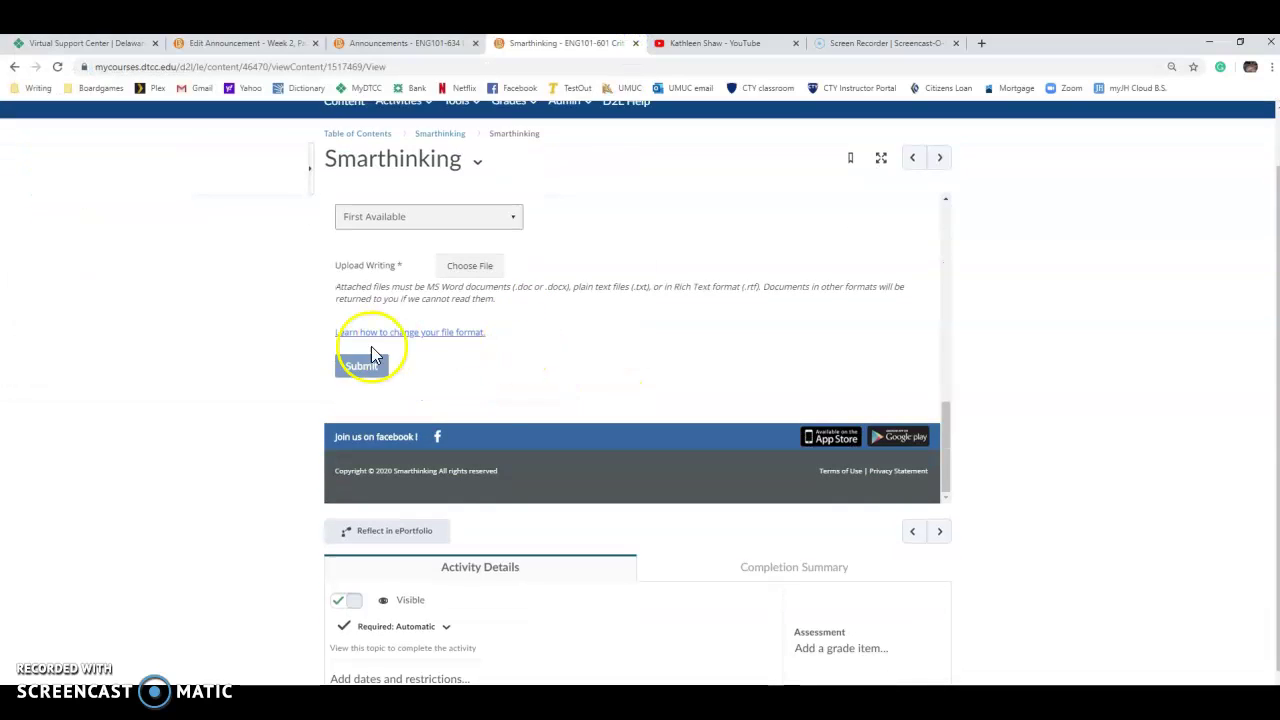
{"action": "scroll", "coordinate": [742, 418], "scroll_direction": "up", "scroll_amount": 3}
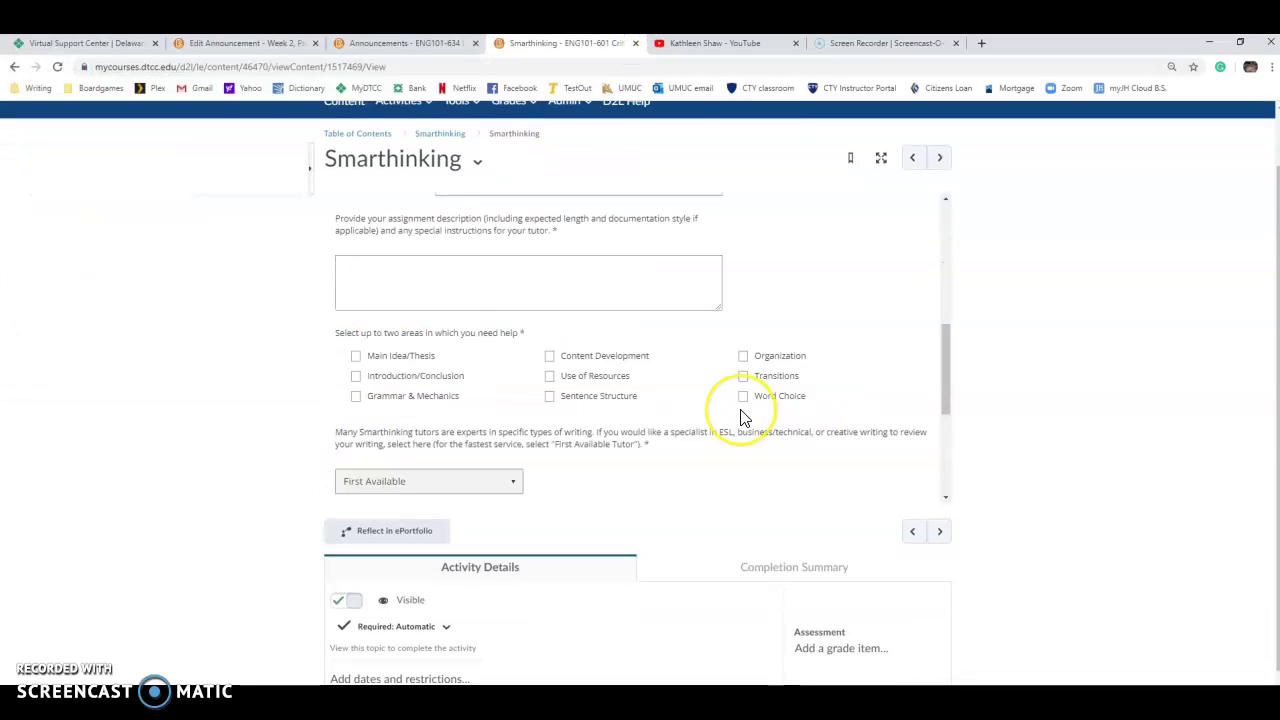
{"action": "scroll", "coordinate": [742, 418], "scroll_direction": "up", "scroll_amount": 5}
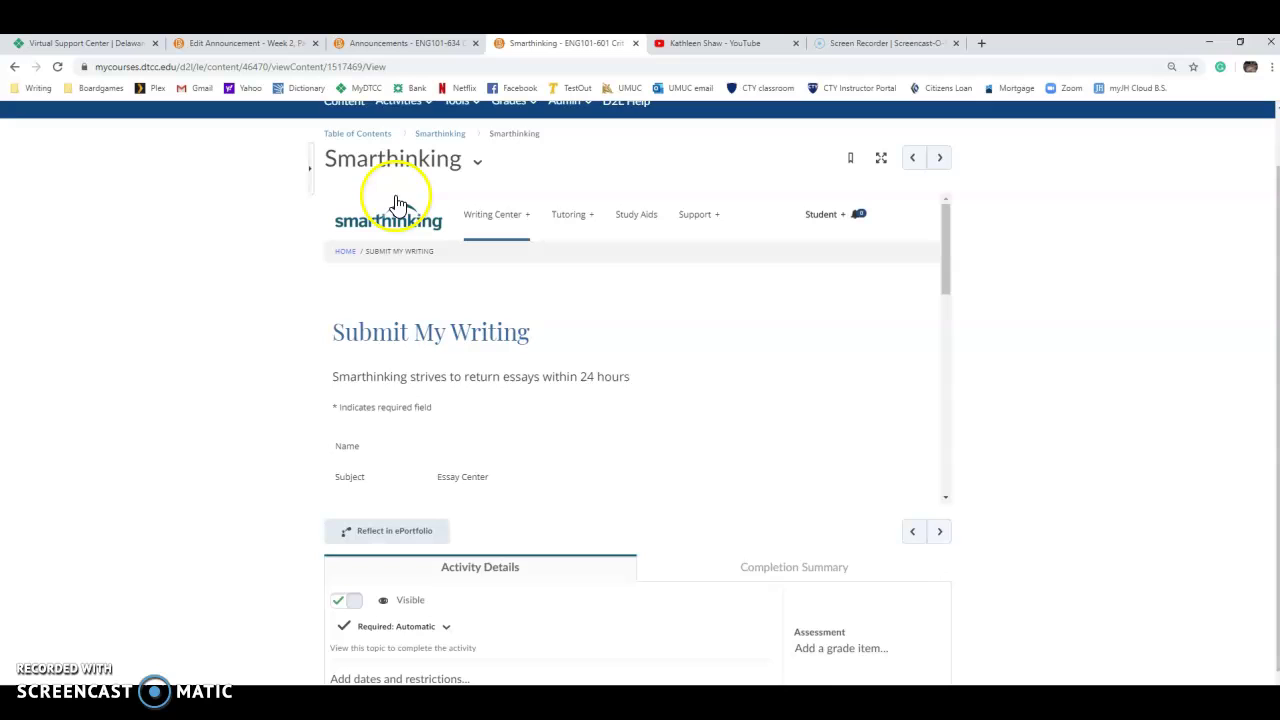
- Return to the welcome page via the logo and open Review My Sessions and Submissions
{"action": "left_click", "coordinate": [391, 229]}
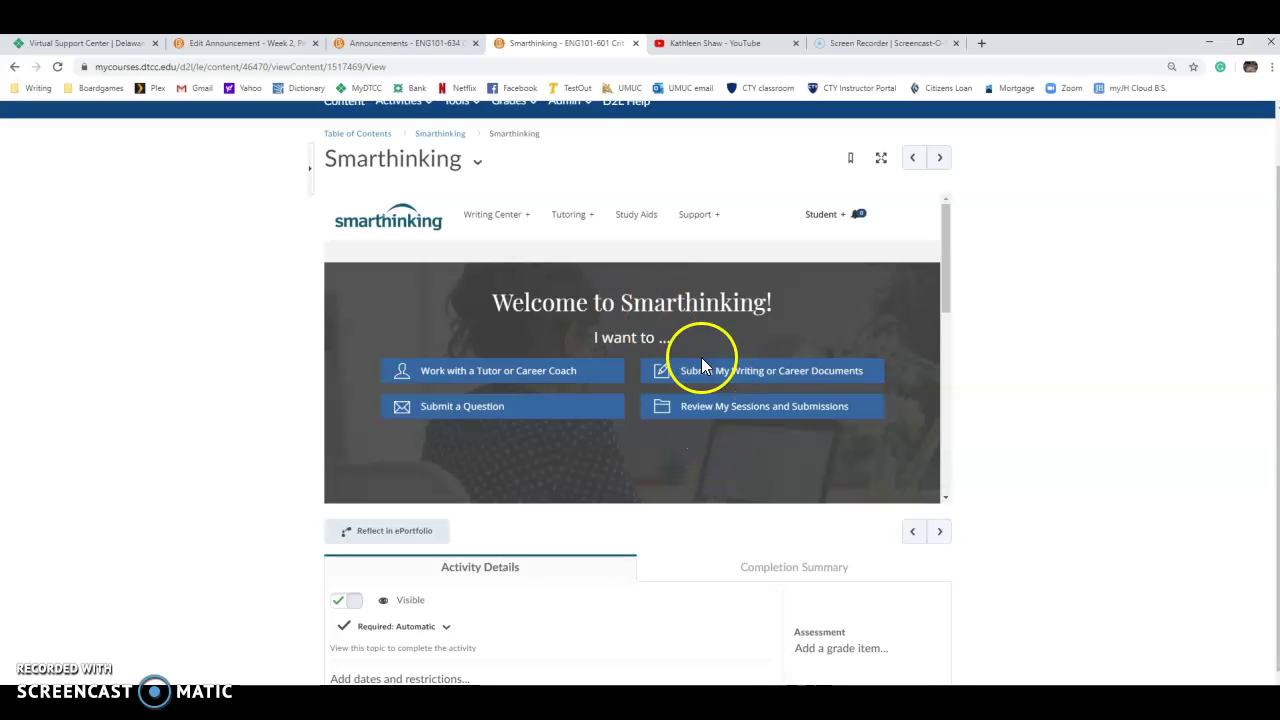
{"action": "left_click", "coordinate": [722, 416]}
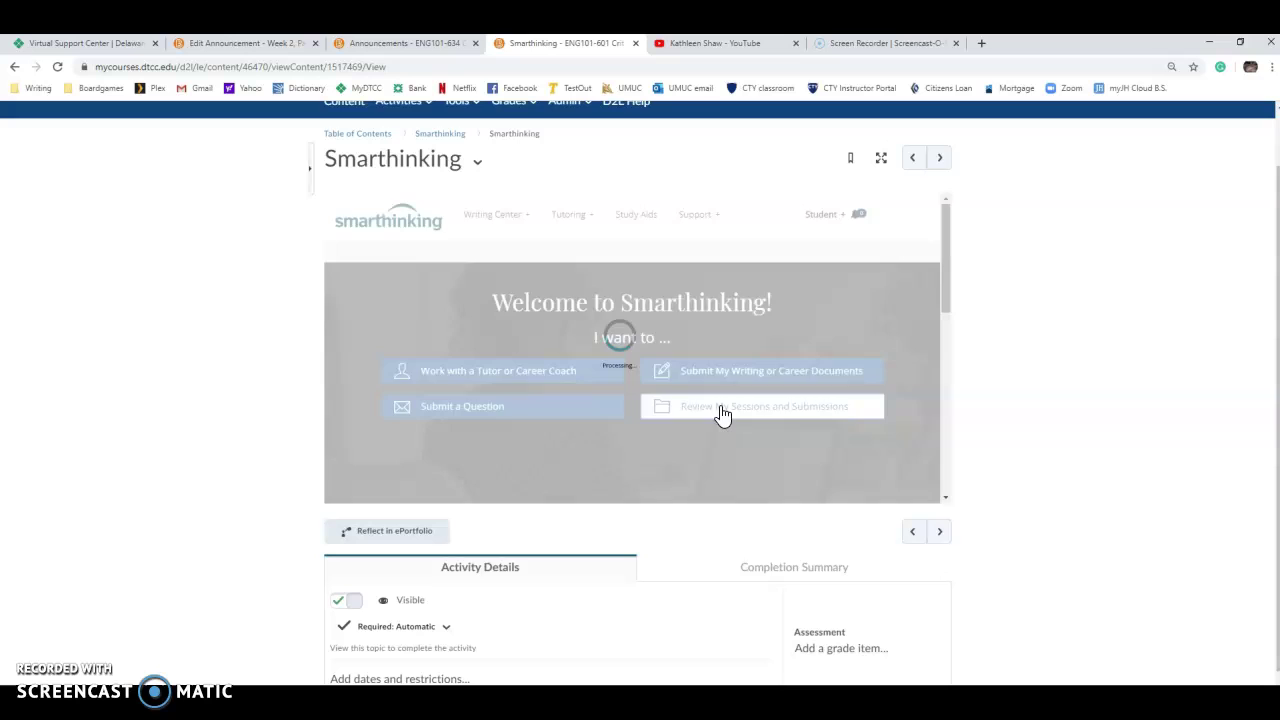
{"action": "scroll", "coordinate": [722, 416], "scroll_direction": "down", "scroll_amount": 3}
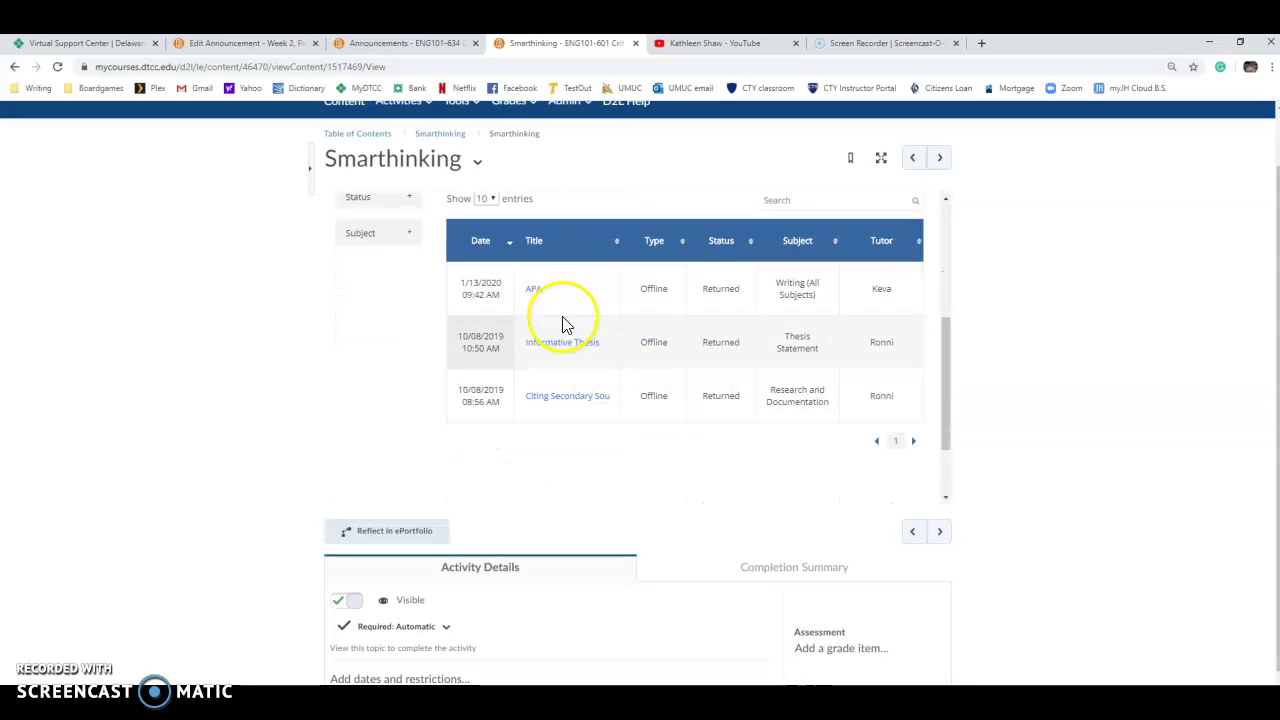
- Open the Citing Secondary Sources session and read the tutor's APA whiteboard reply
{"action": "left_click", "coordinate": [572, 396]}
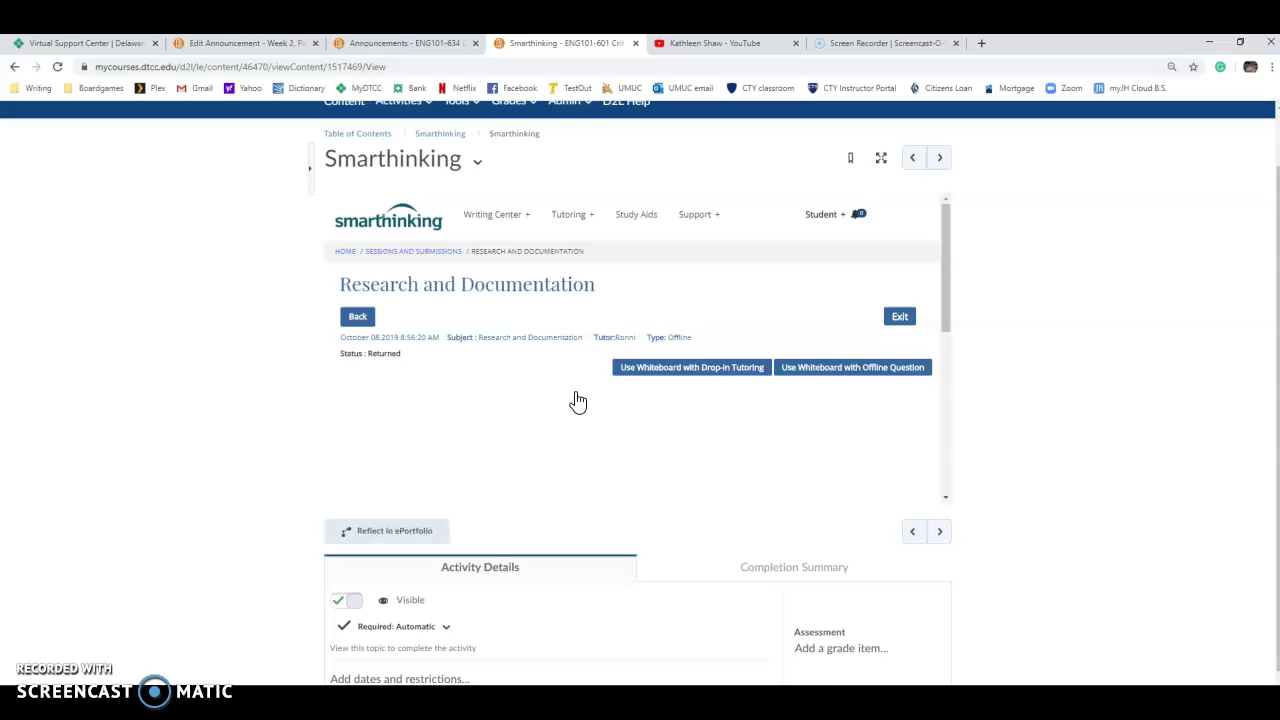
{"action": "scroll", "coordinate": [578, 401], "scroll_direction": "down", "scroll_amount": 3}
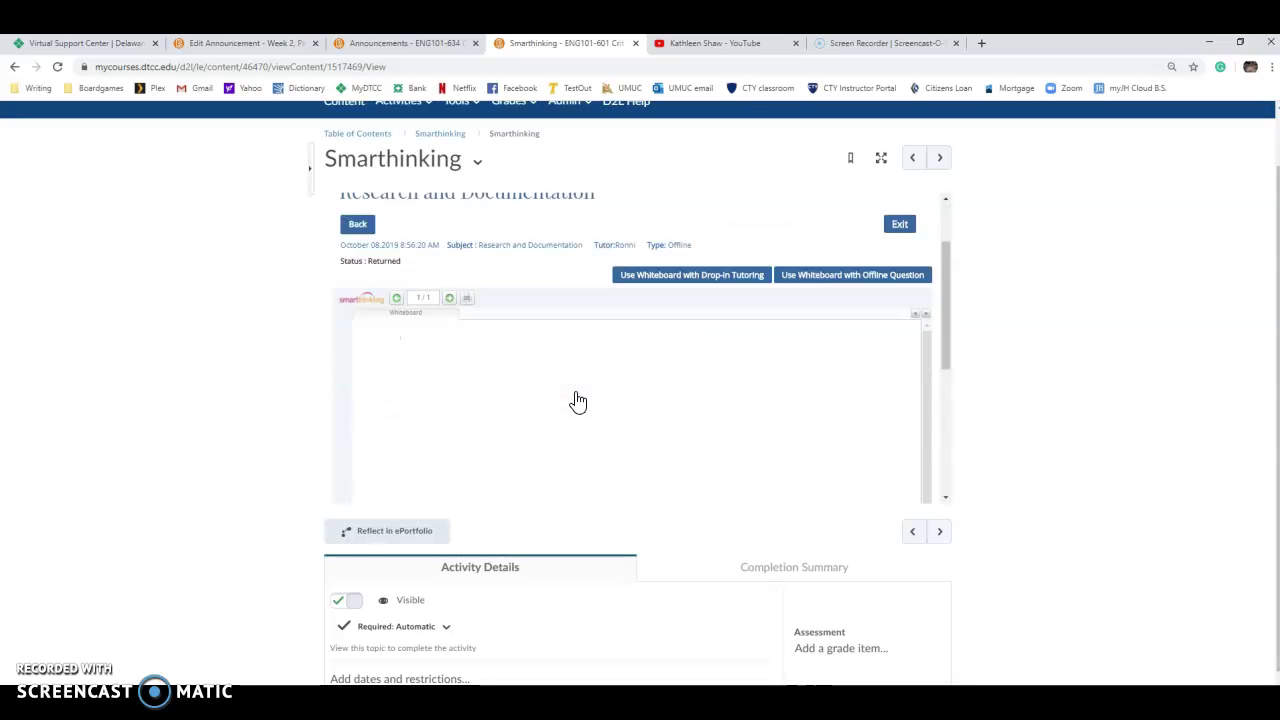
{"action": "scroll", "coordinate": [578, 401], "scroll_direction": "up", "scroll_amount": 1}
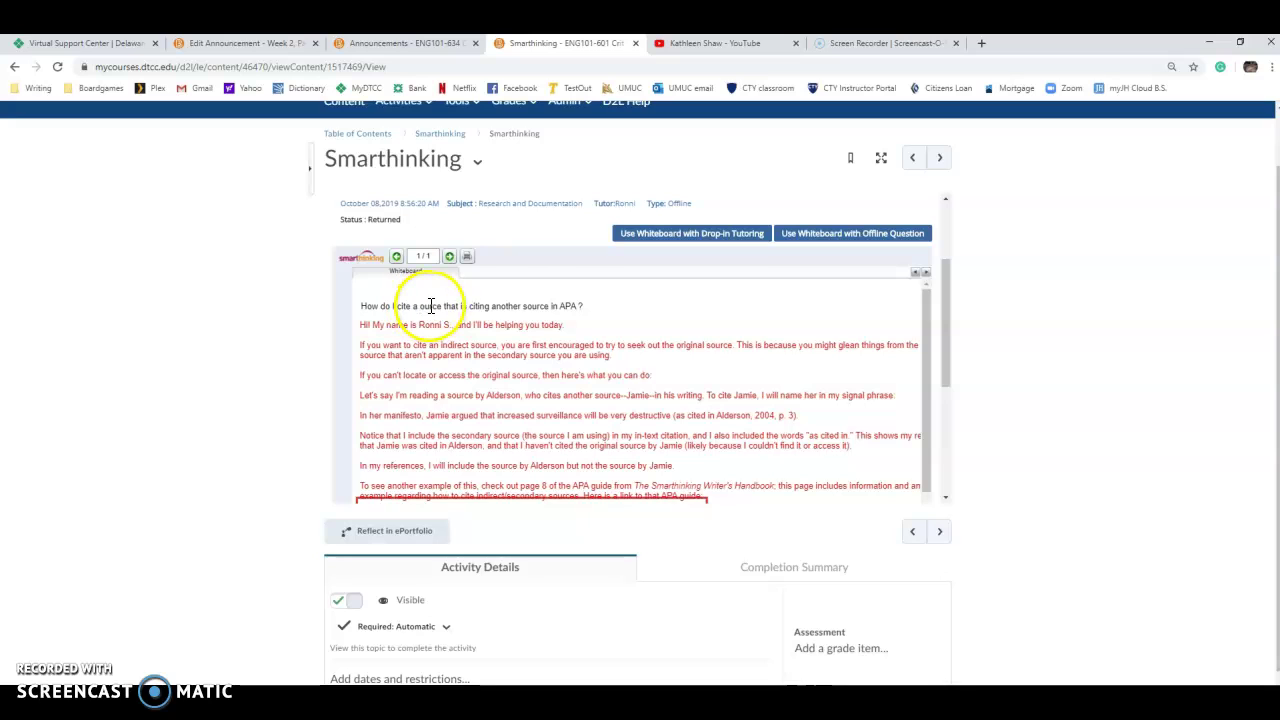
{"action": "scroll", "coordinate": [588, 354], "scroll_direction": "down", "scroll_amount": 2}
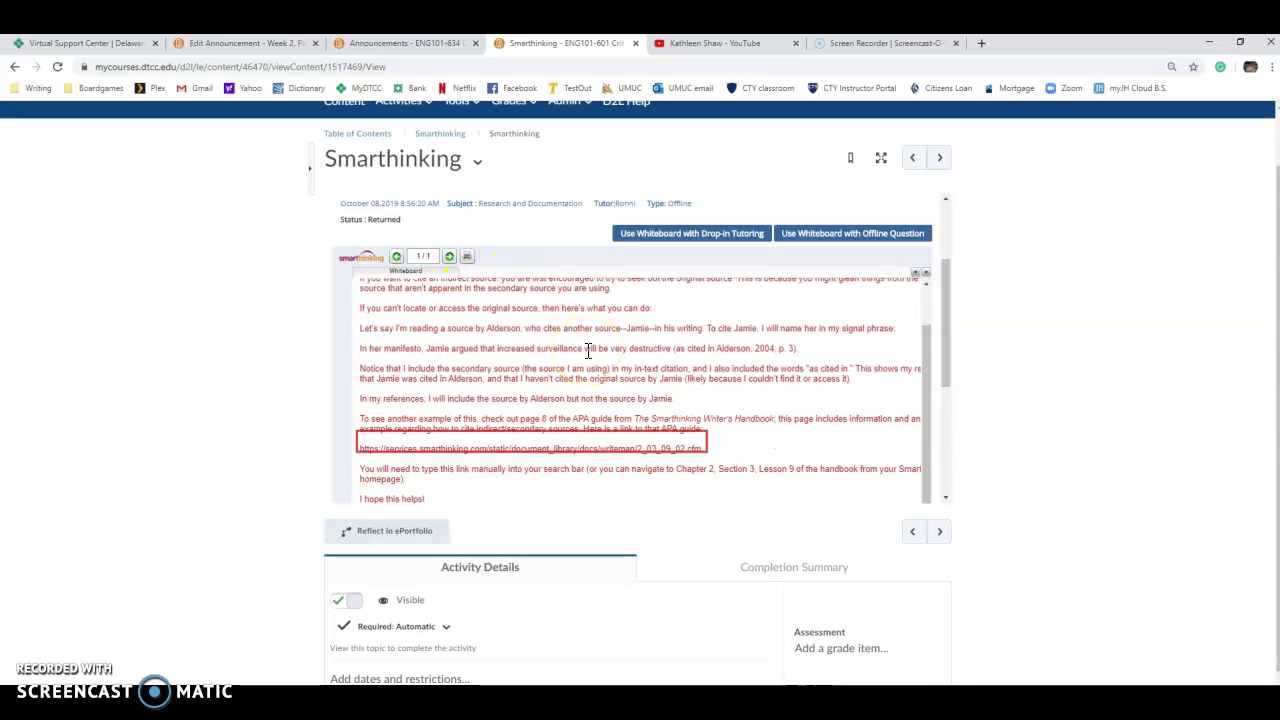
{"action": "scroll", "coordinate": [589, 352], "scroll_direction": "up", "scroll_amount": 2}
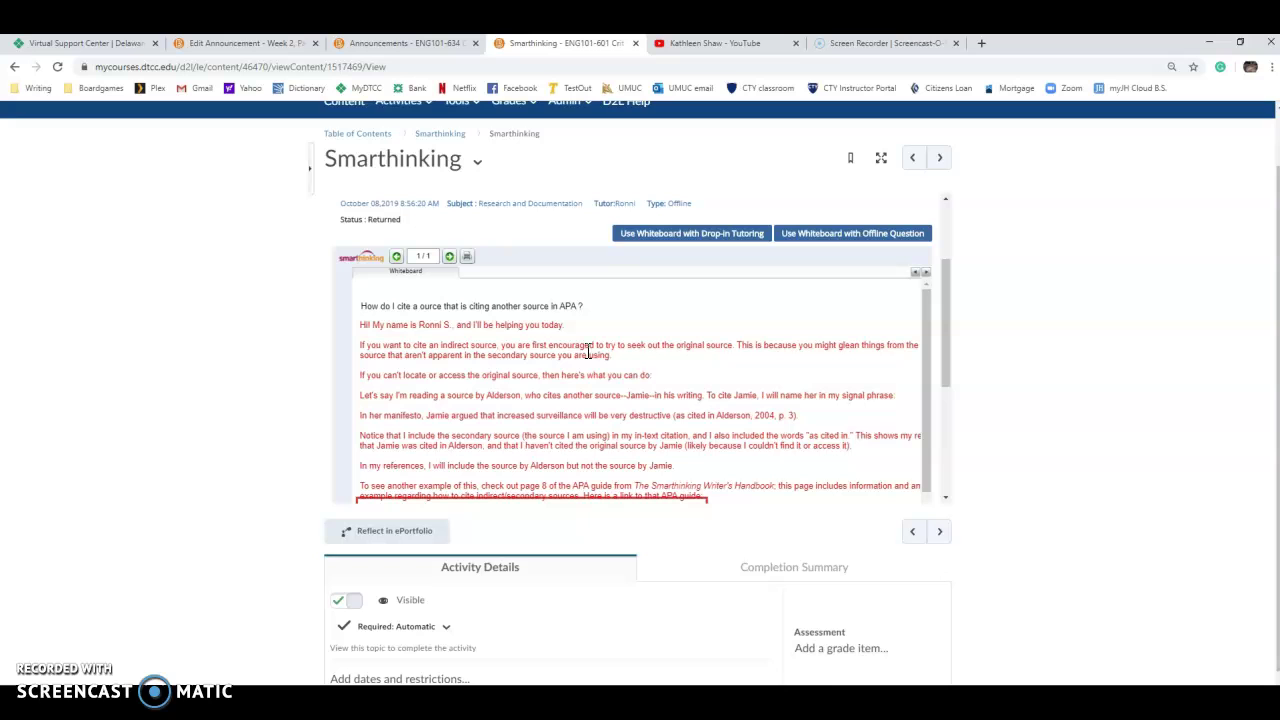
{"action": "scroll", "coordinate": [570, 350], "scroll_direction": "down", "scroll_amount": 3}
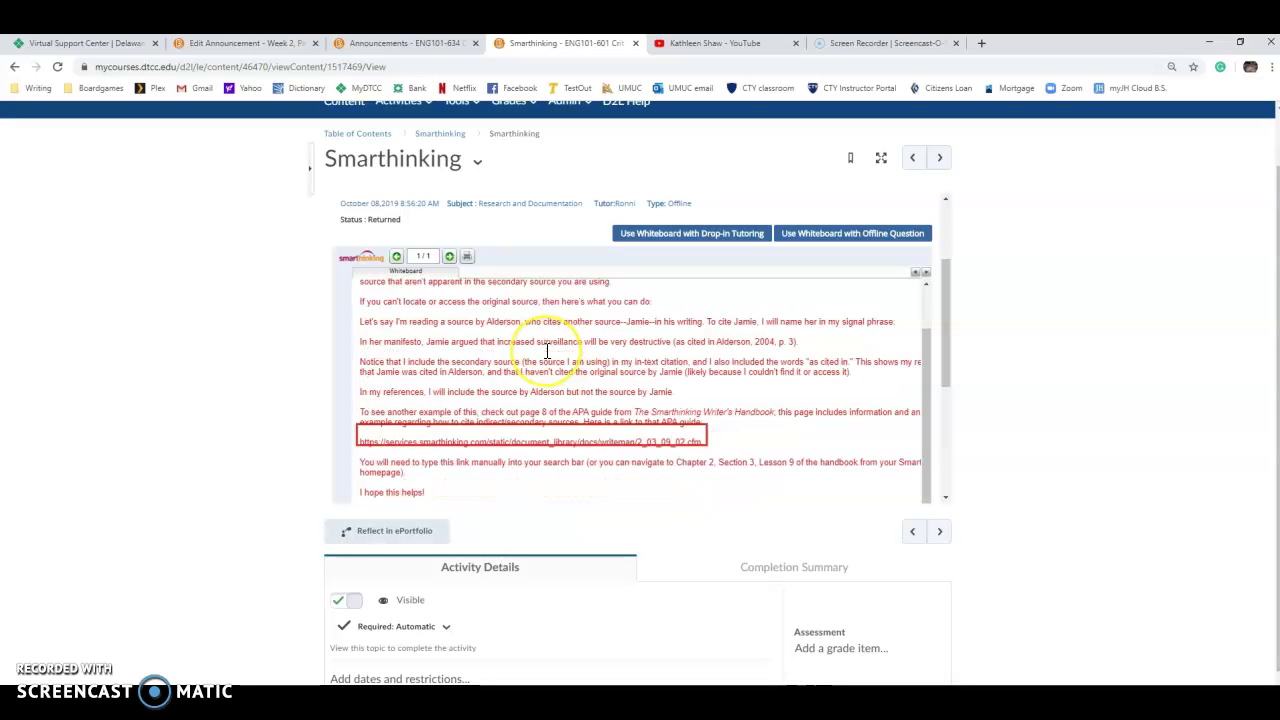
{"action": "scroll", "coordinate": [547, 350], "scroll_direction": "down", "scroll_amount": 1}
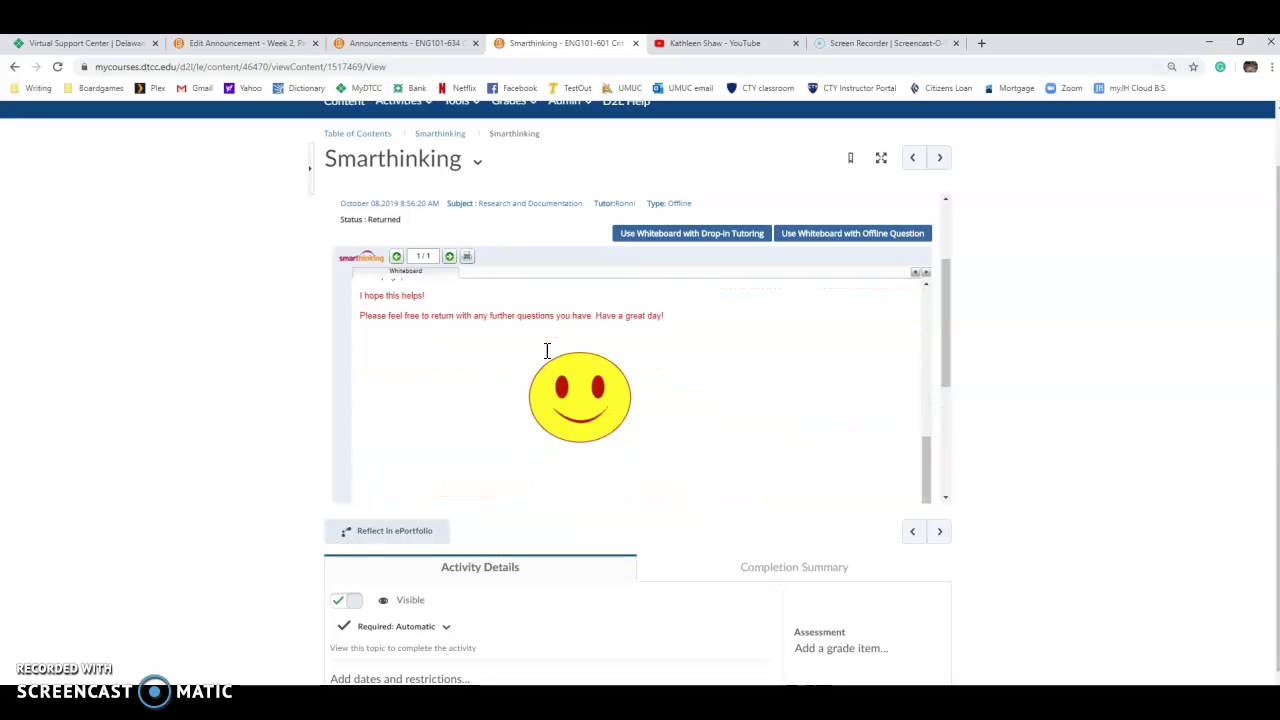
{"action": "scroll", "coordinate": [547, 350], "scroll_direction": "up", "scroll_amount": 4}
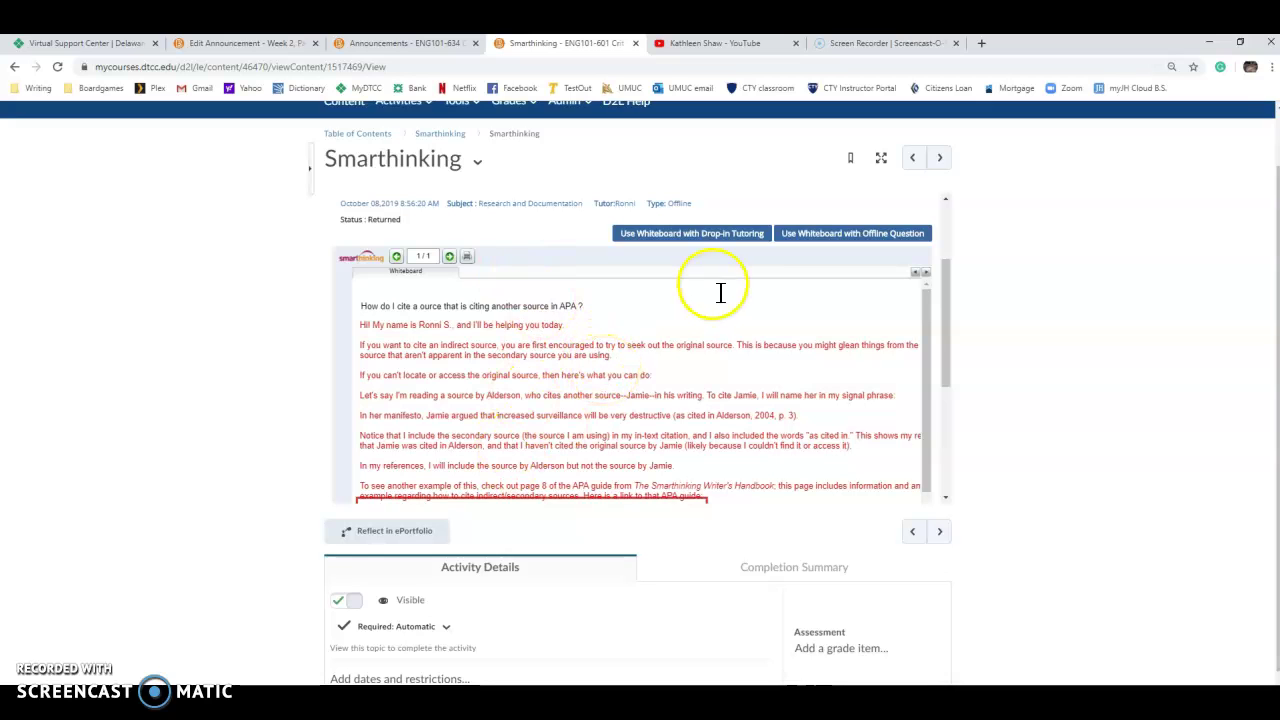
{"action": "scroll", "coordinate": [740, 300], "scroll_direction": "up", "scroll_amount": 3}
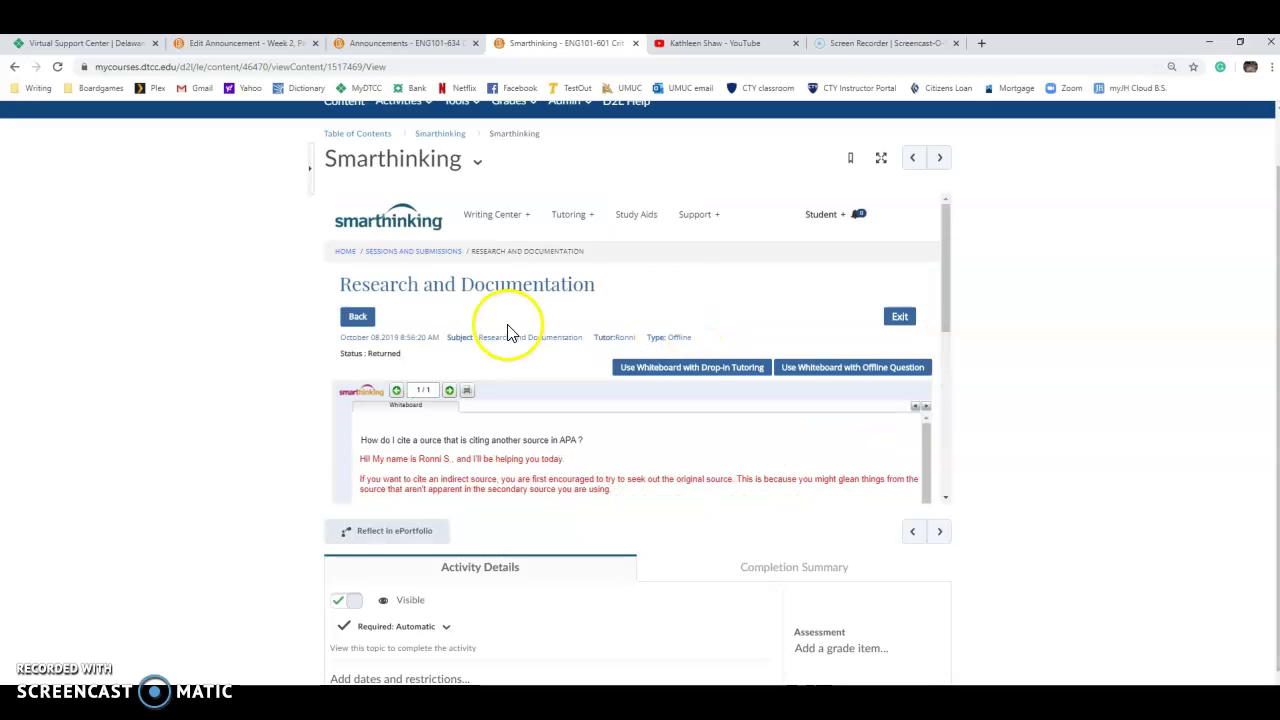
- Exit the Research and Documentation session, dismiss the survey, and go back to the sessions list
{"action": "left_click", "coordinate": [899, 316]}
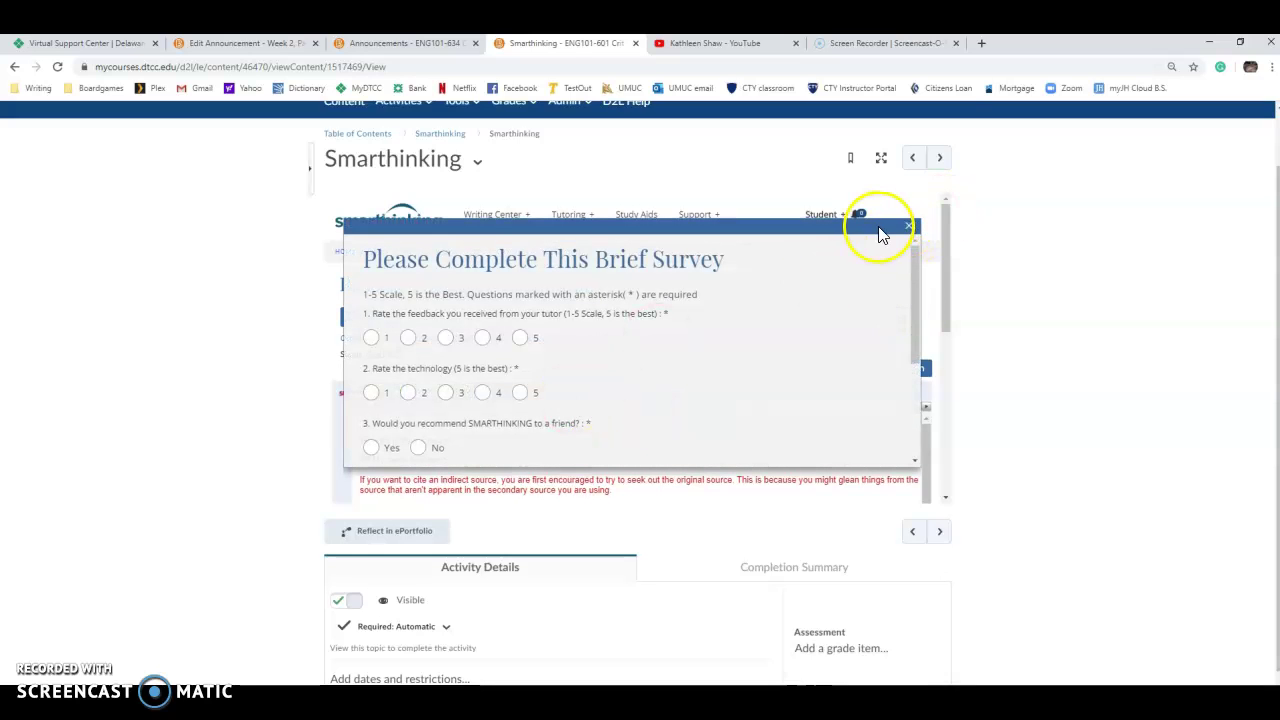
{"action": "left_click", "coordinate": [908, 228]}
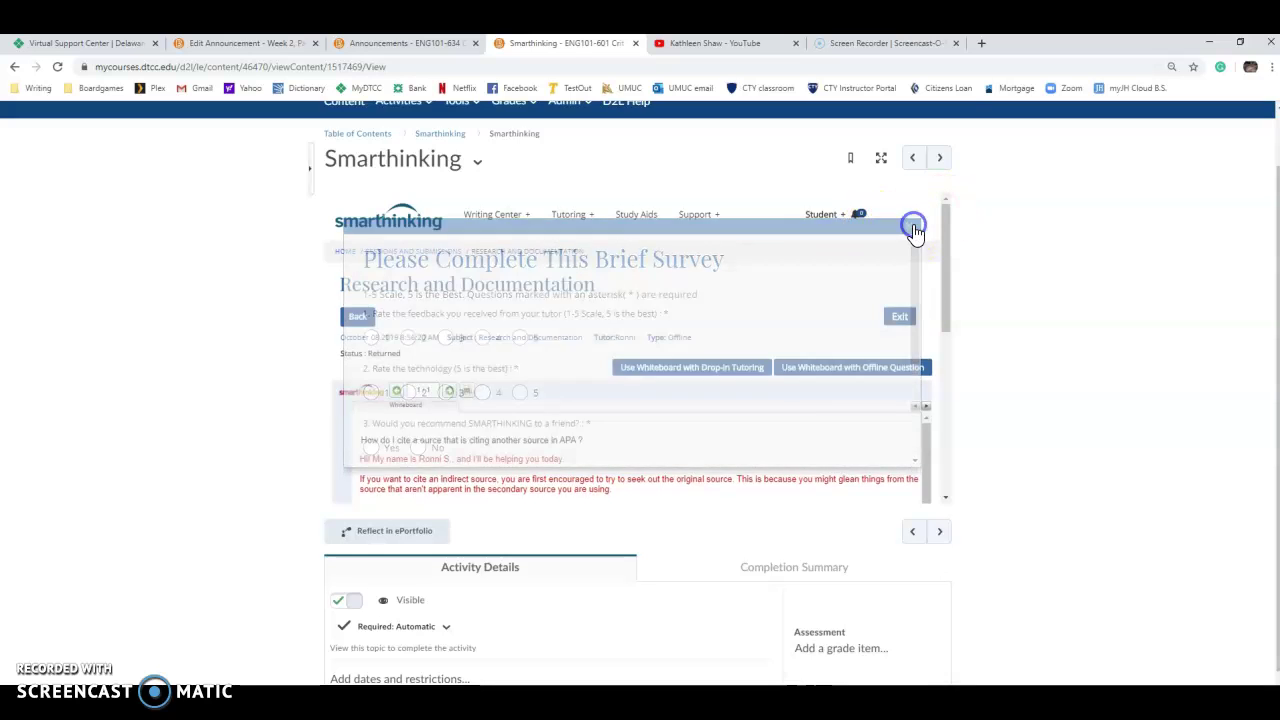
{"action": "left_click", "coordinate": [359, 313]}
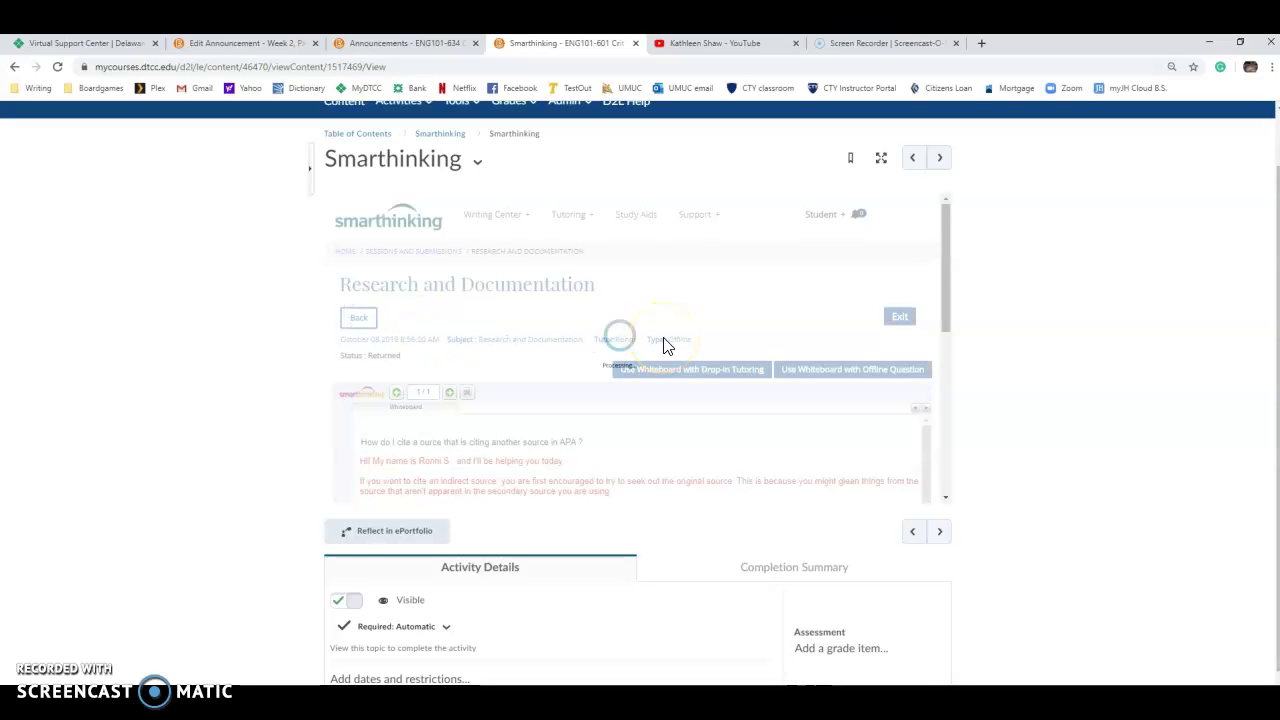
{"action": "left_click", "coordinate": [666, 400]}
{"action": "scroll", "coordinate": [655, 400], "scroll_direction": "down", "scroll_amount": 3}
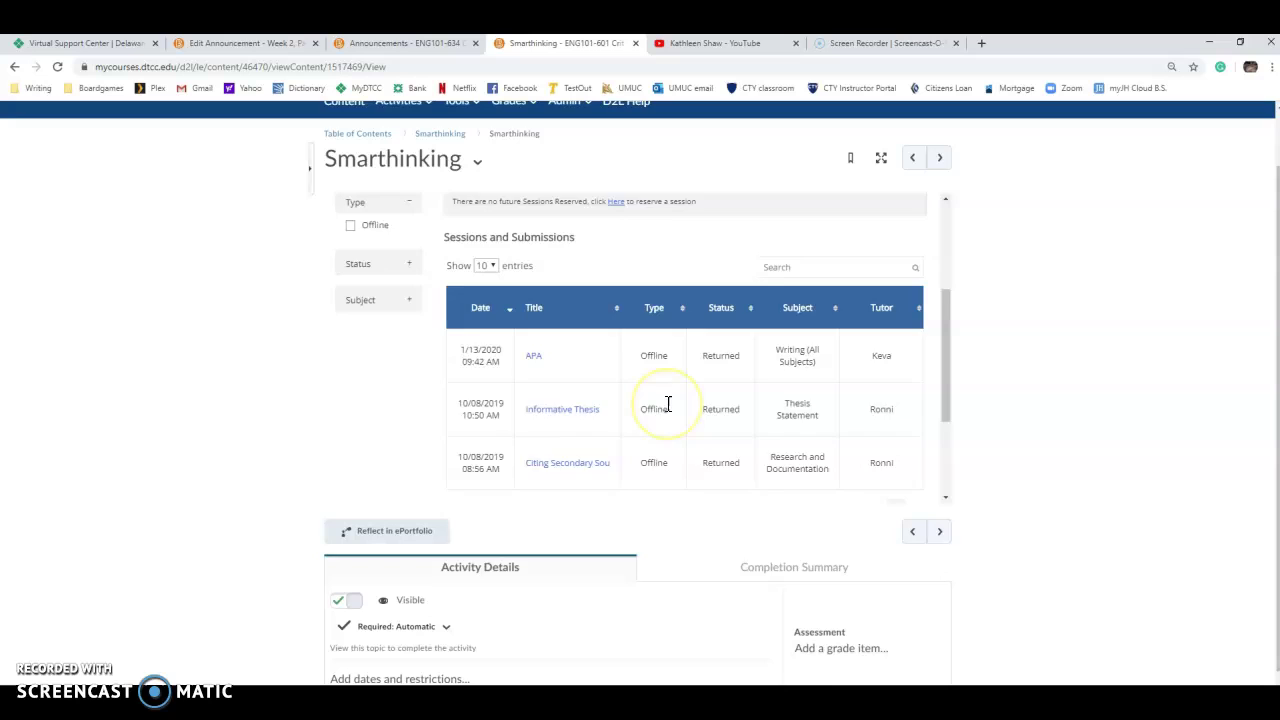
{"action": "left_click", "coordinate": [628, 395]}
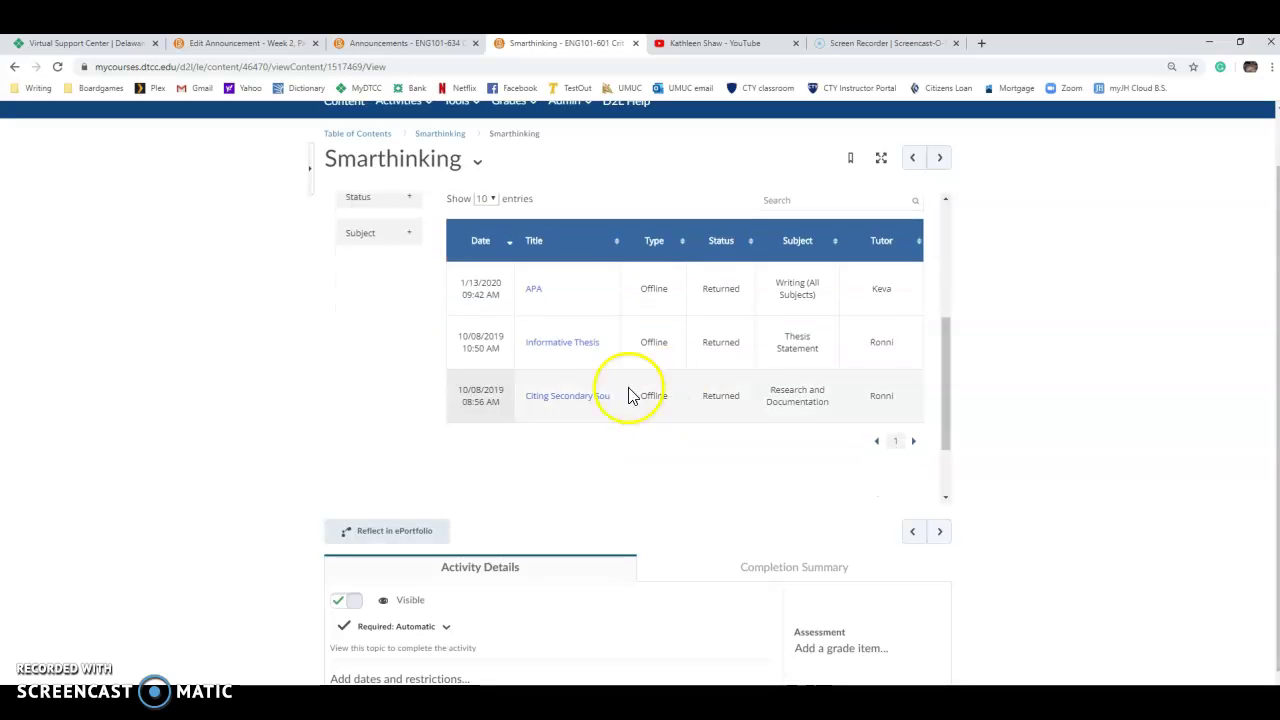
- Open the APA session and read the tutor's reply on requiring APA 7th edition
{"action": "left_click", "coordinate": [531, 284]}
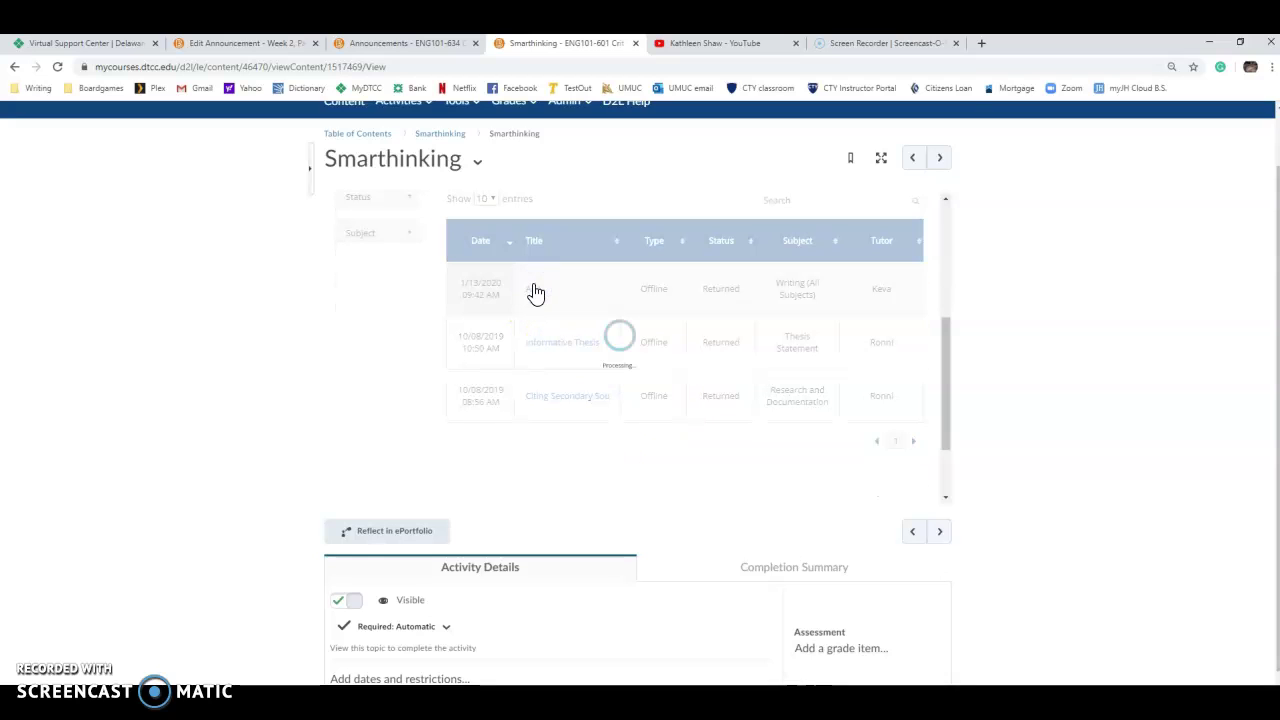
{"action": "scroll", "coordinate": [614, 392], "scroll_direction": "down", "scroll_amount": 1}
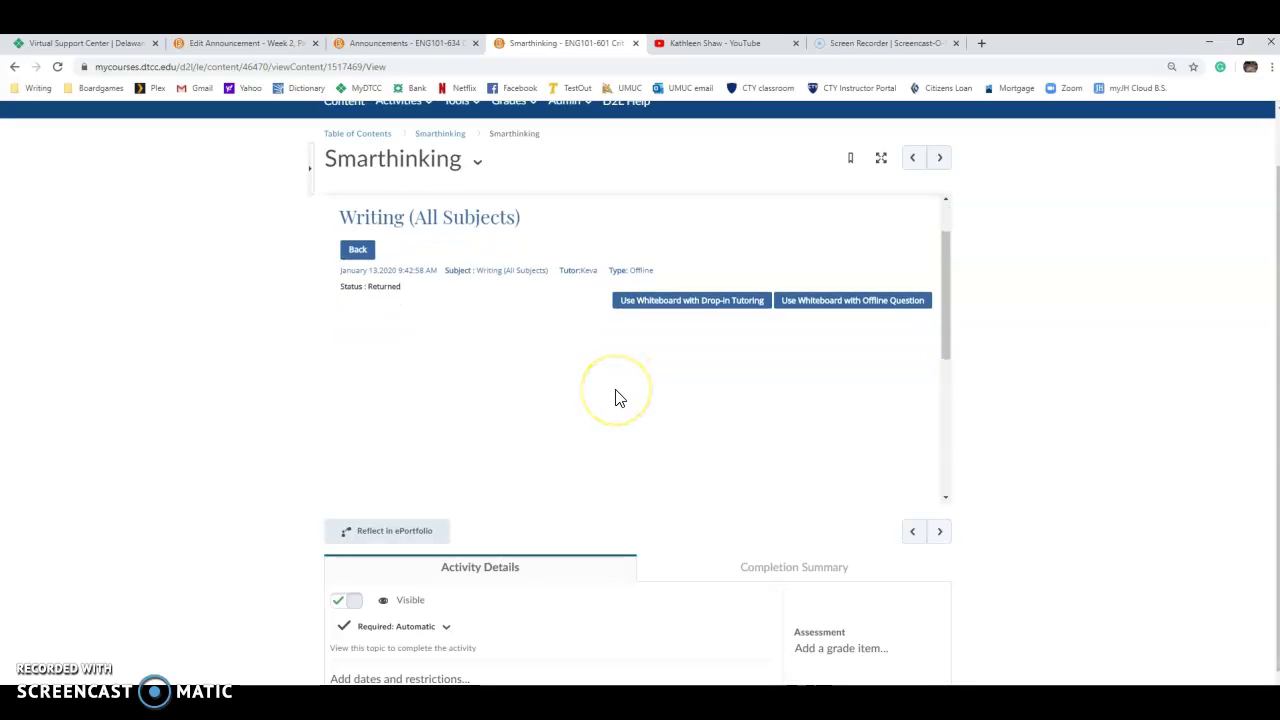
{"action": "scroll", "coordinate": [615, 397], "scroll_direction": "down", "scroll_amount": 1}
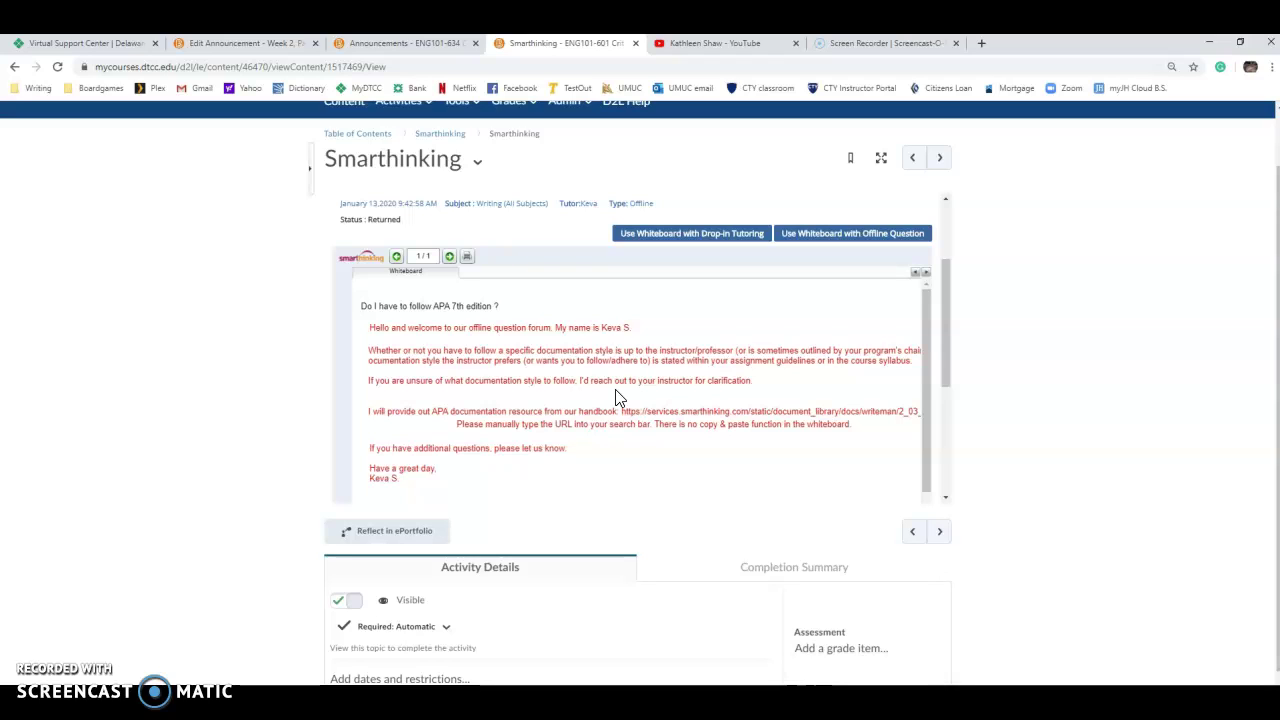
{"action": "scroll", "coordinate": [615, 397], "scroll_direction": "down", "scroll_amount": 2}
{"action": "scroll", "coordinate": [629, 386], "scroll_direction": "up", "scroll_amount": 3}
{"action": "scroll", "coordinate": [560, 375], "scroll_direction": "up", "scroll_amount": 2}
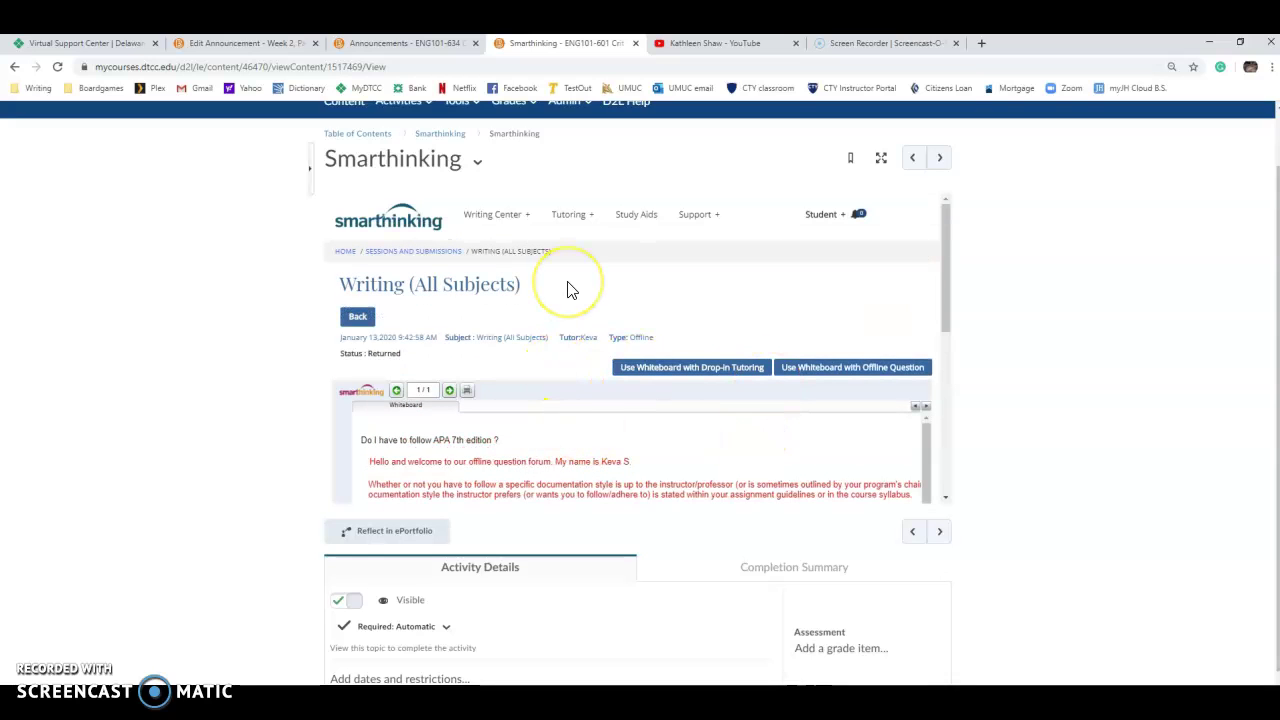